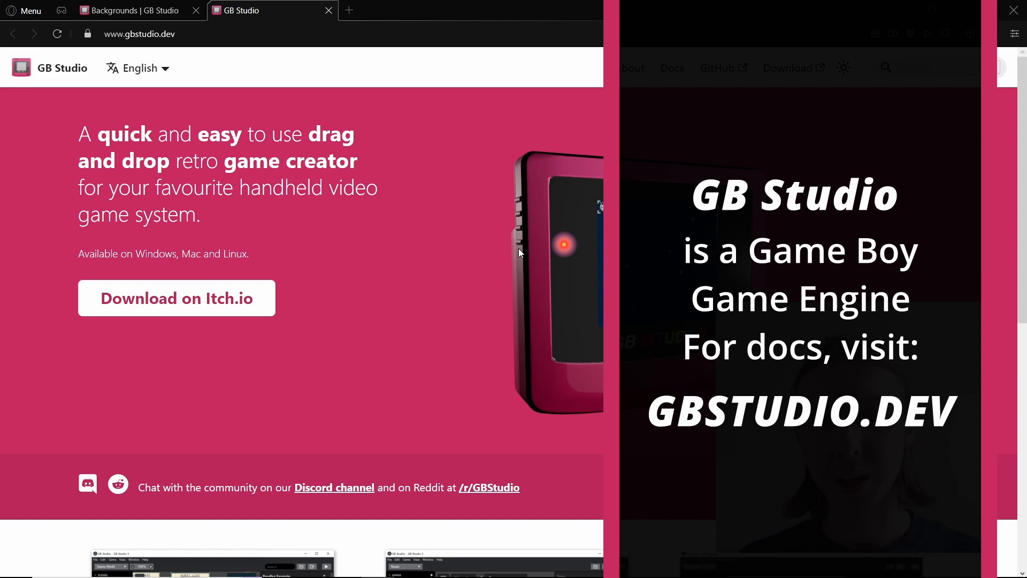
Step: Switch to the GB Studio project and look over the scenes in the game world, including the Parallax Example scene
key("ctrl+Tab")
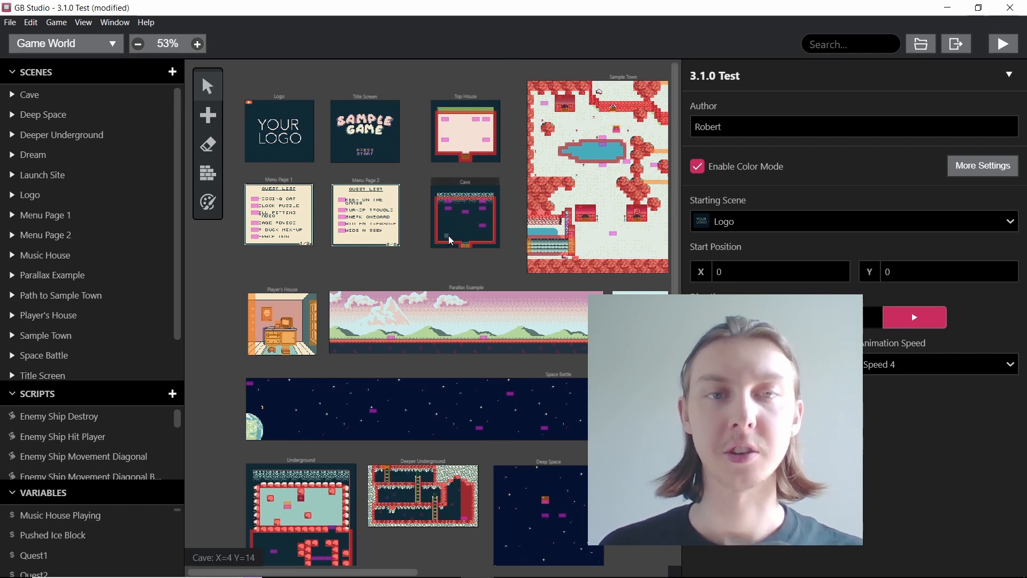
scroll(447, 240, "up", 2)
scroll(396, 241, "down", 2)
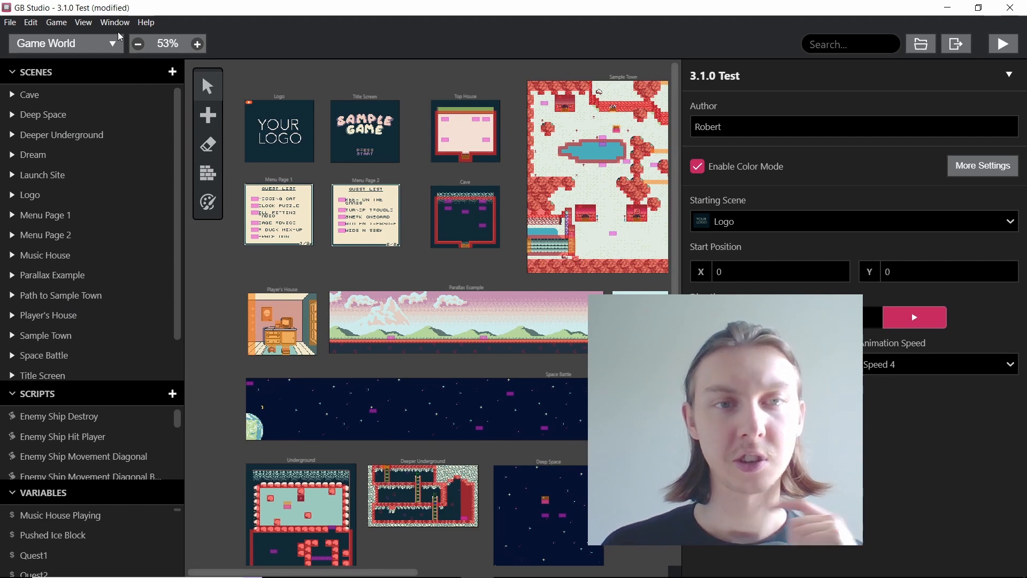
scroll(304, 286, "right", 1)
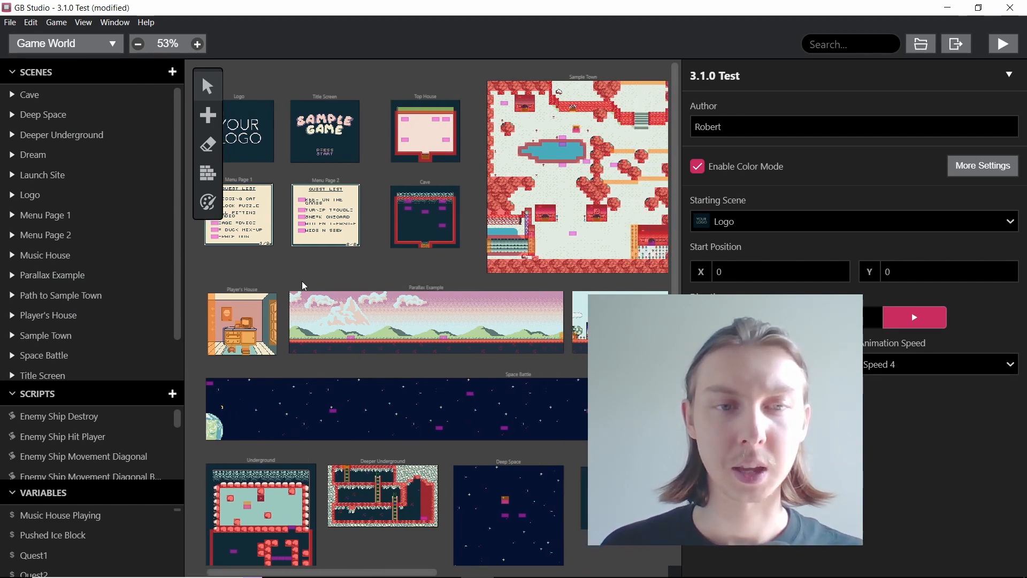
scroll(400, 233, "left", 1)
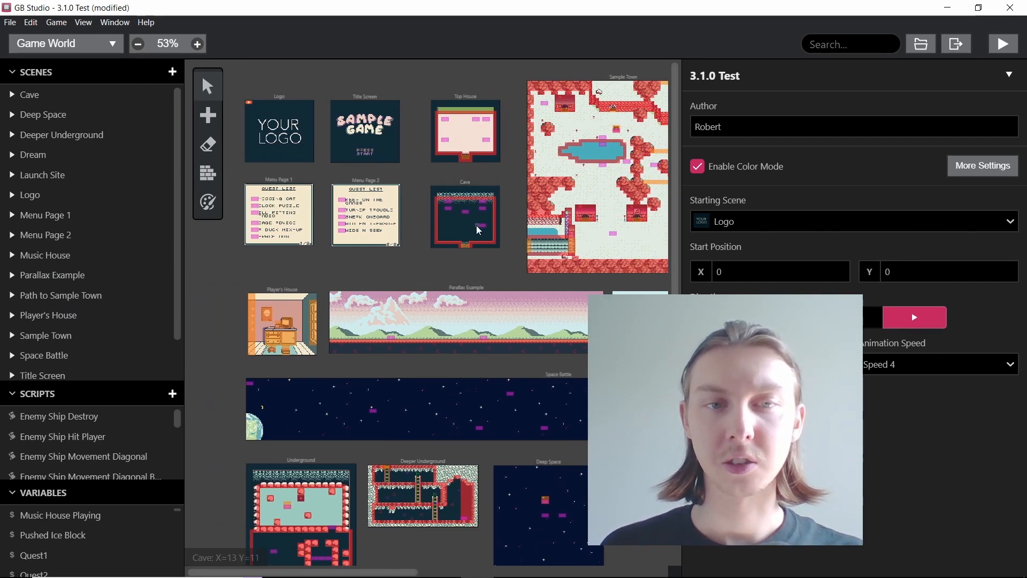
scroll(534, 169, "right", 3)
scroll(505, 242, "left", 3)
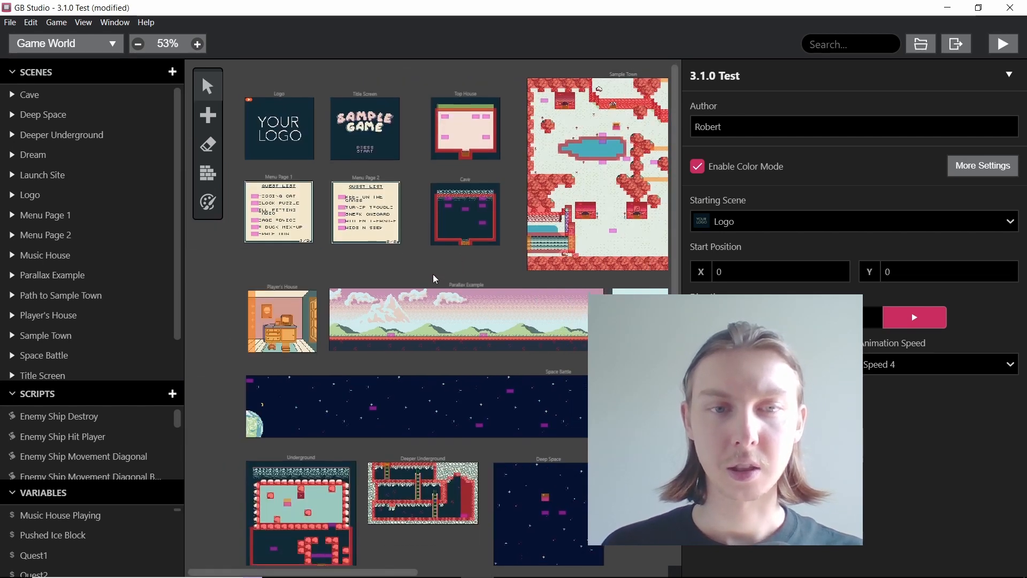
scroll(434, 277, "down", 1)
scroll(428, 297, "up", 4)
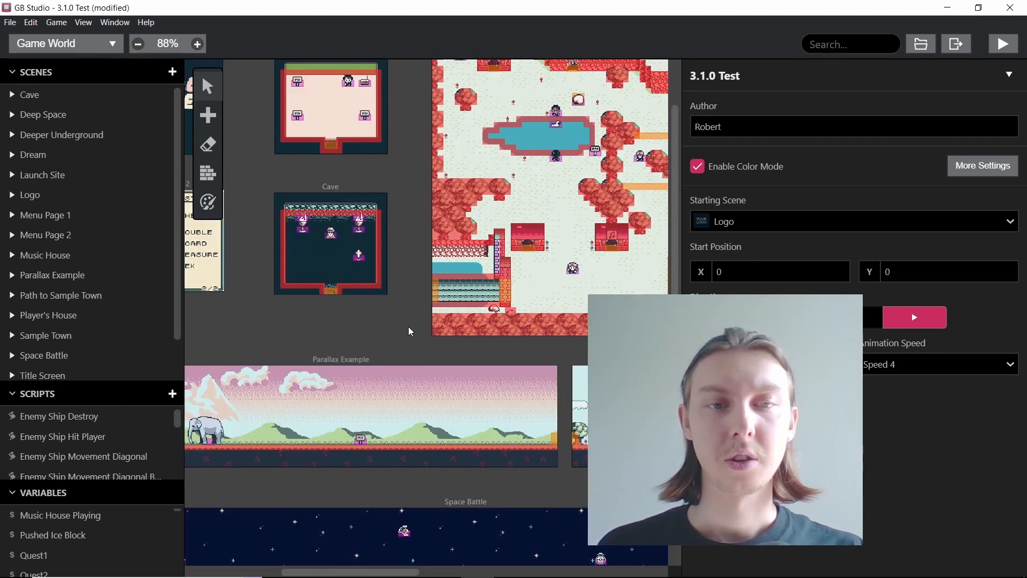
scroll(409, 323, "left", 2)
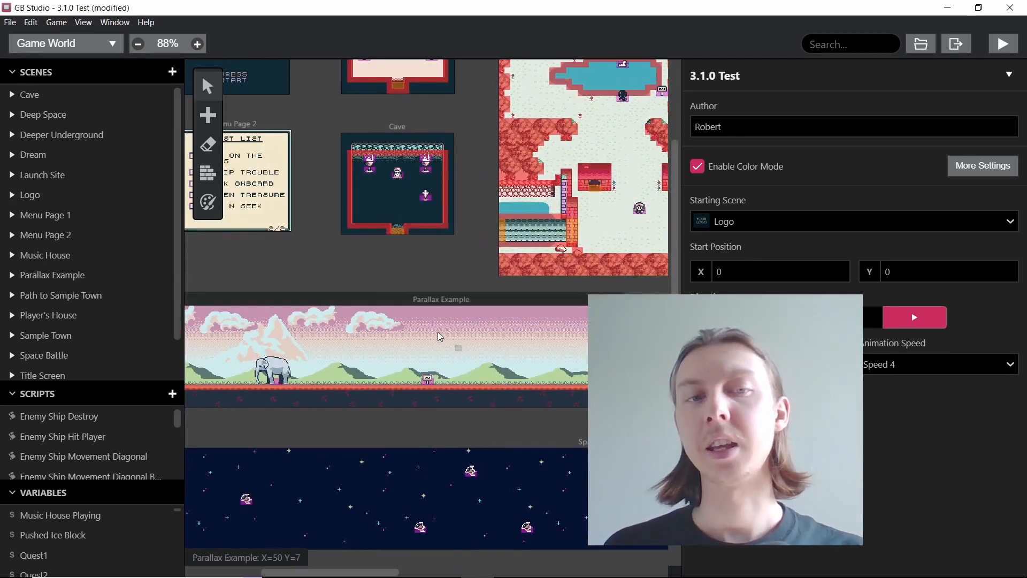
scroll(348, 356, "left", 4)
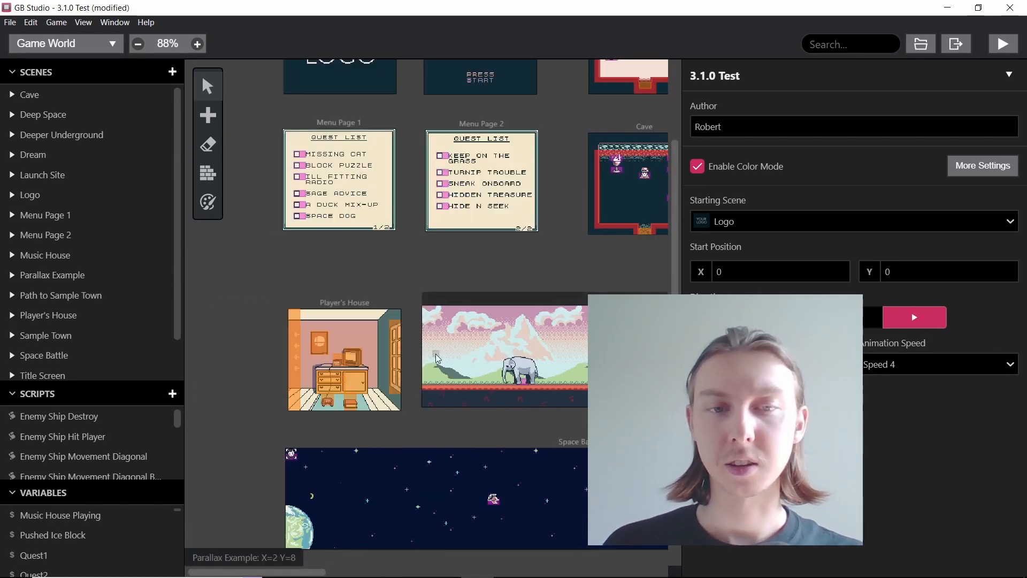
scroll(428, 365, "right", 1)
scroll(542, 366, "up", 3)
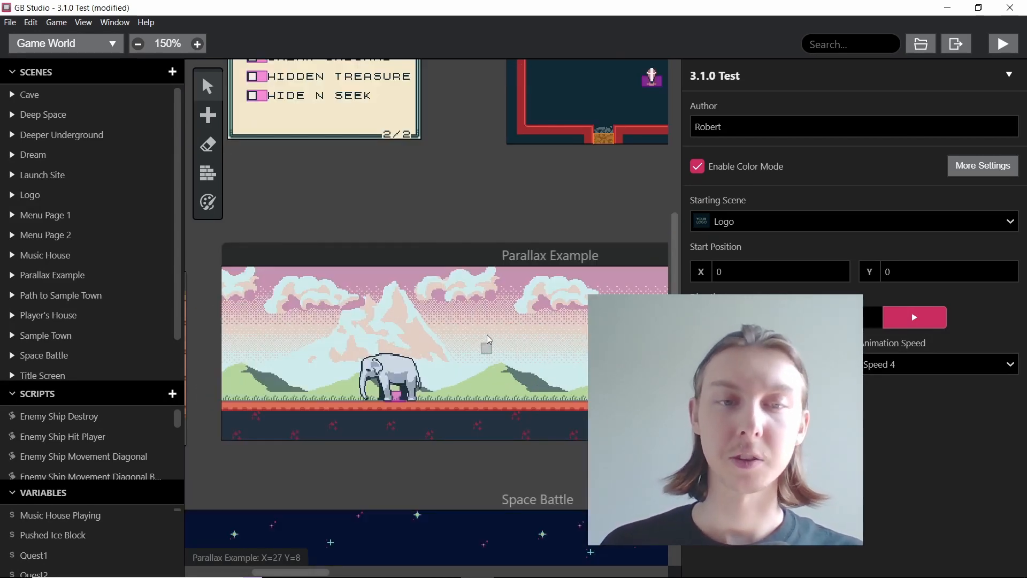
scroll(464, 342, "down", 3)
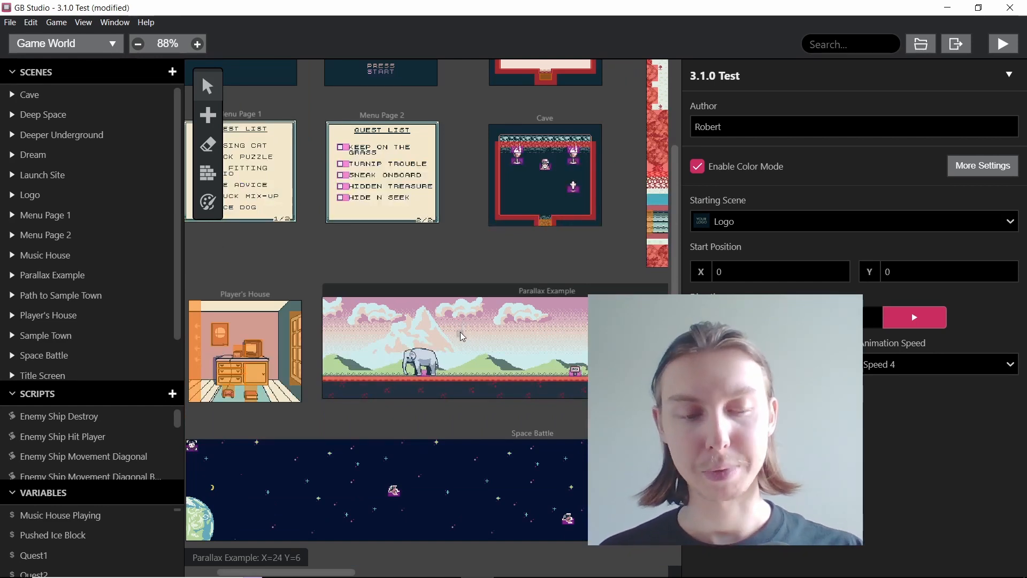
scroll(455, 327, "down", 1)
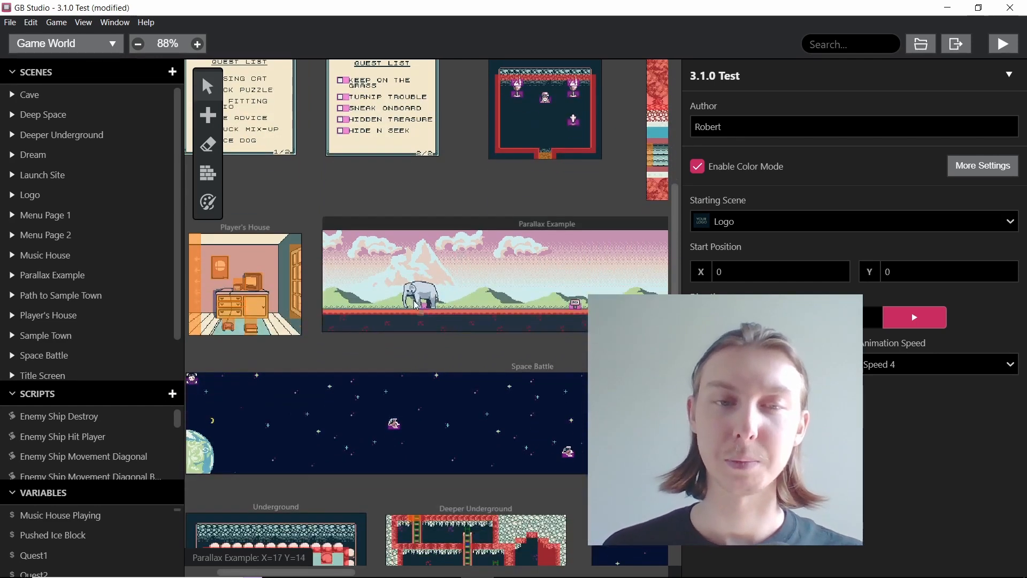
scroll(489, 297, "left", 1)
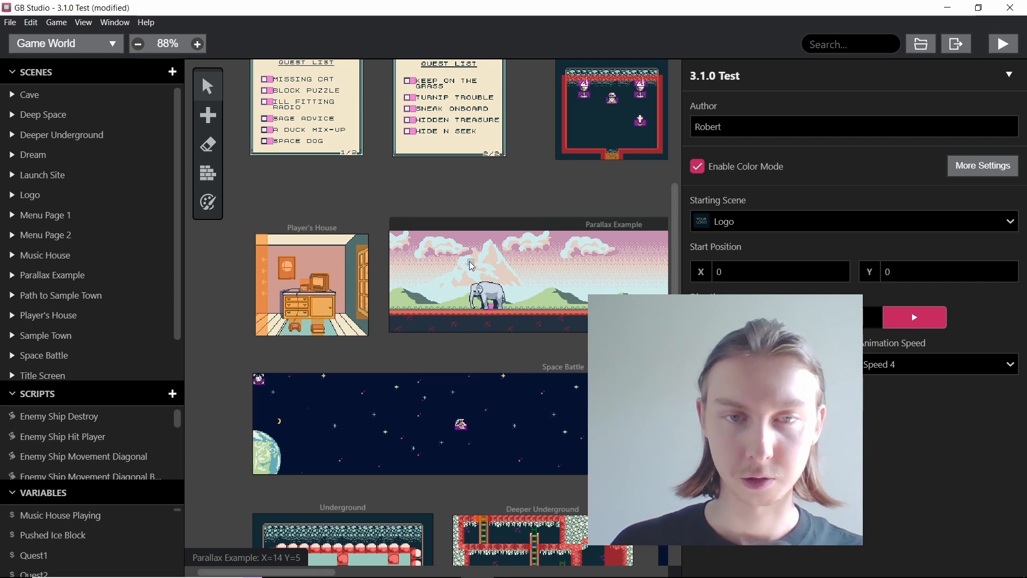
Step: Try filling the sky of the Parallax Example scene with the red-orange color palette, and undo the fill
scroll(471, 270, "up", 5)
left_click(448, 264)
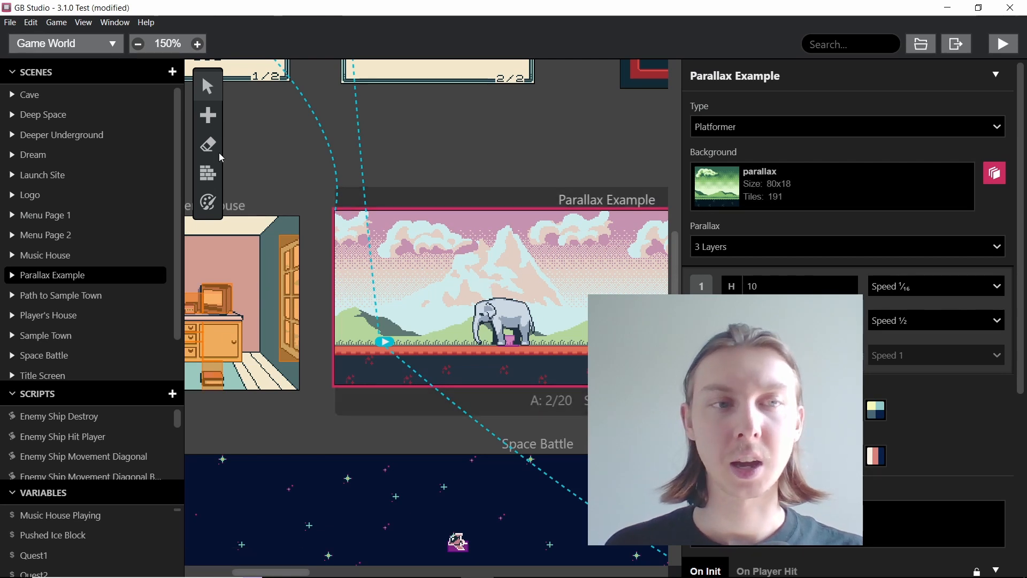
left_click(213, 210)
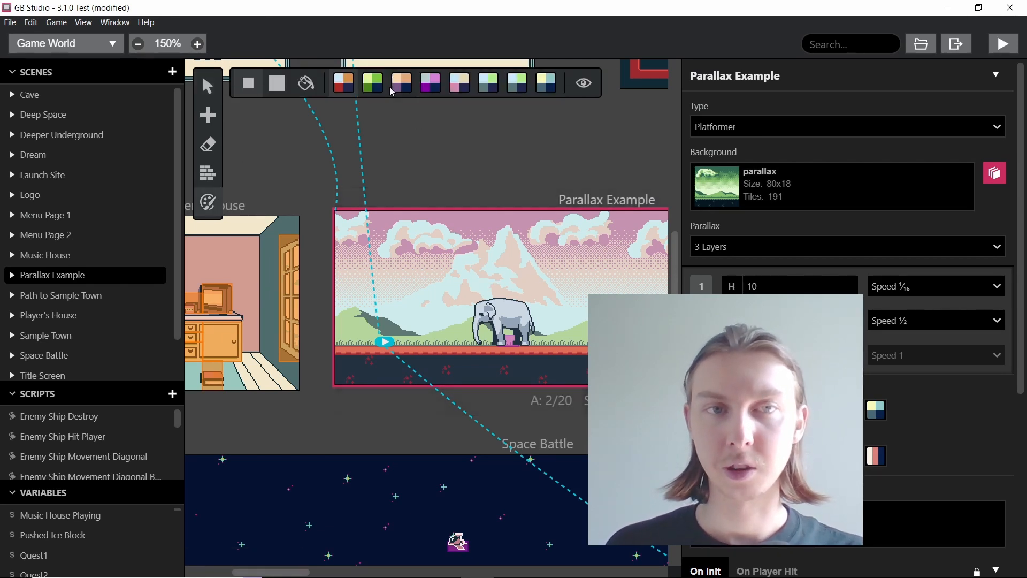
left_click(306, 83)
left_click(431, 251)
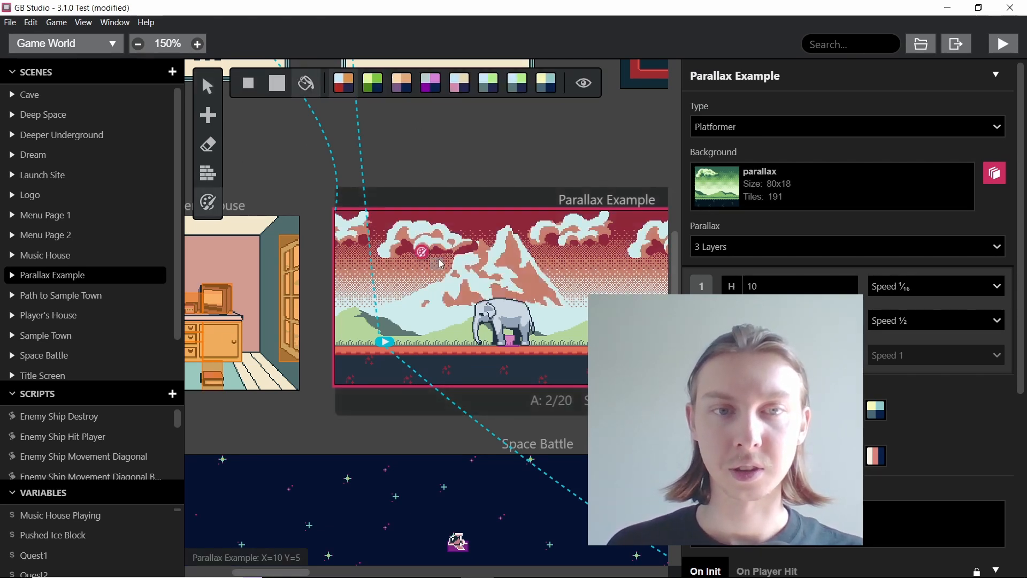
key("ctrl+z")
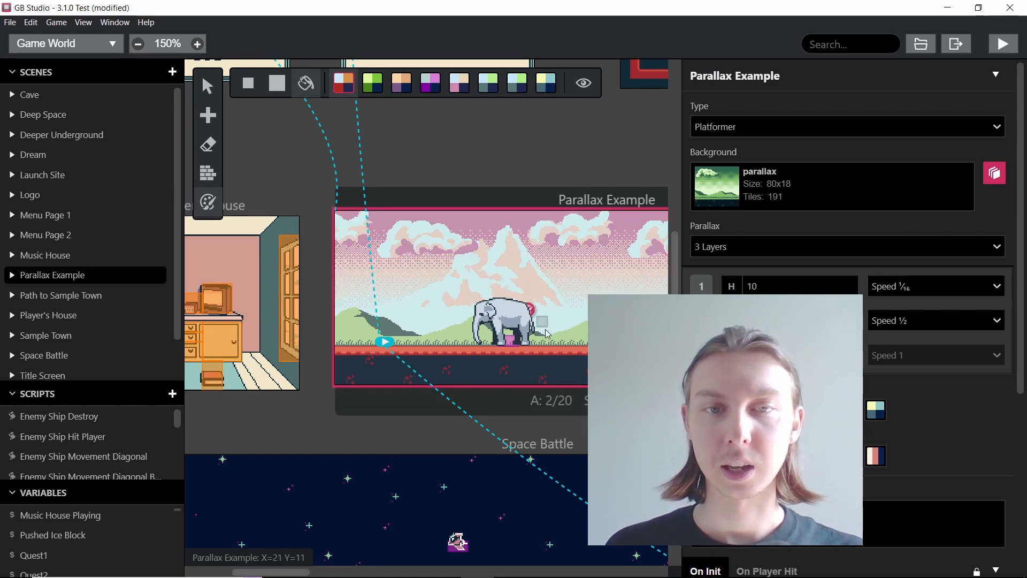
Step: Try the red-orange palette fill around the elephant in the Parallax Example scene twice, undoing each fill
left_click(516, 327)
key("ctrl+z")
left_click(501, 313)
key("ctrl+z")
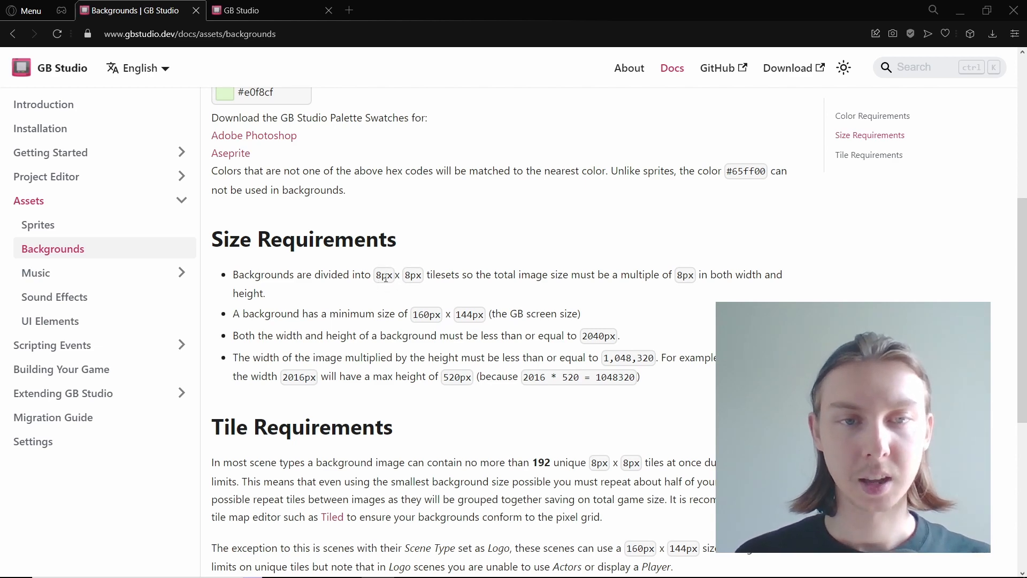
Step: Read the size and tile requirements on the GB Studio Backgrounds documentation page, highlighting the unique tile limit
scroll(384, 278, "down", 1)
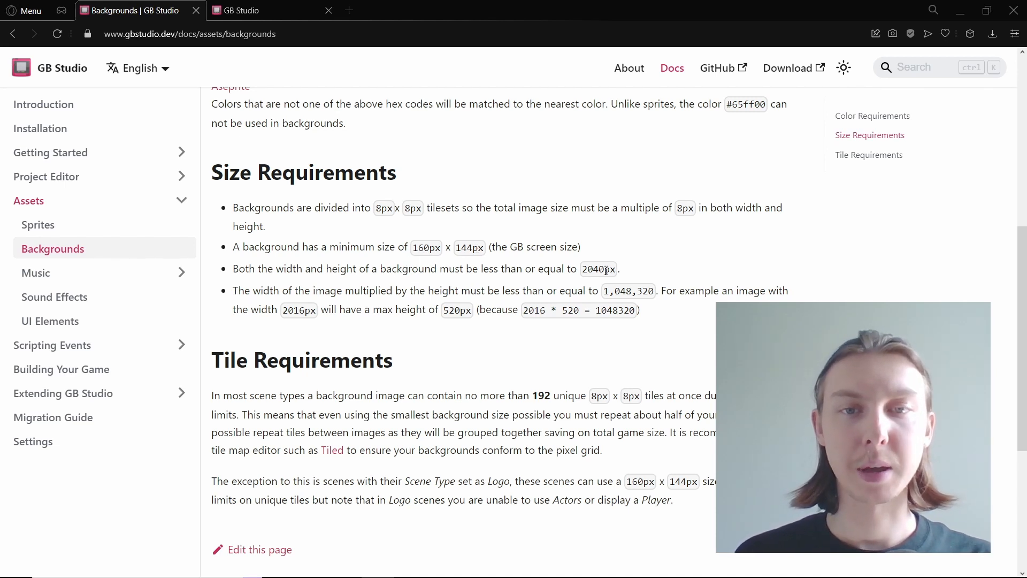
scroll(606, 270, "down", 1)
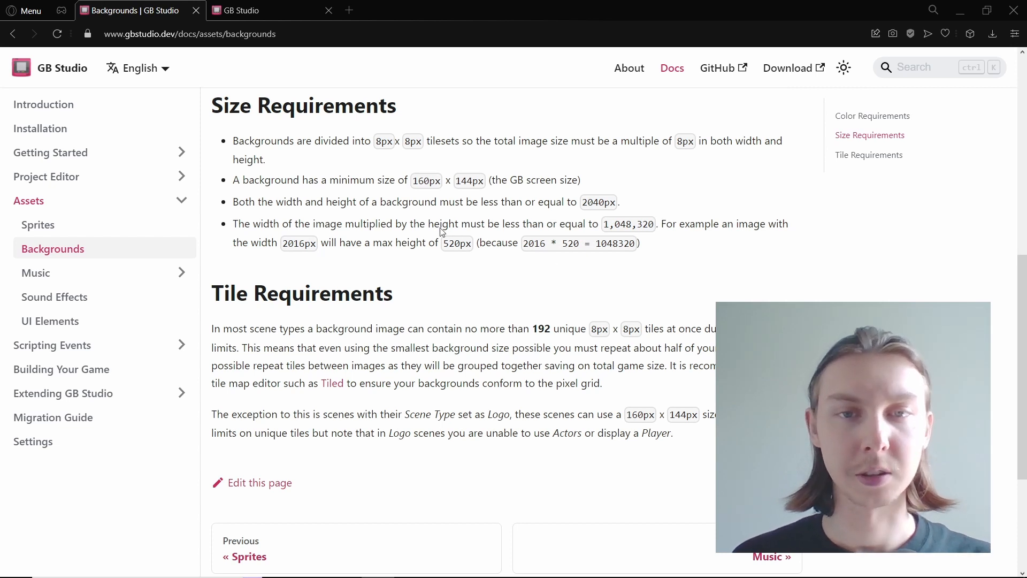
scroll(461, 265, "down", 1)
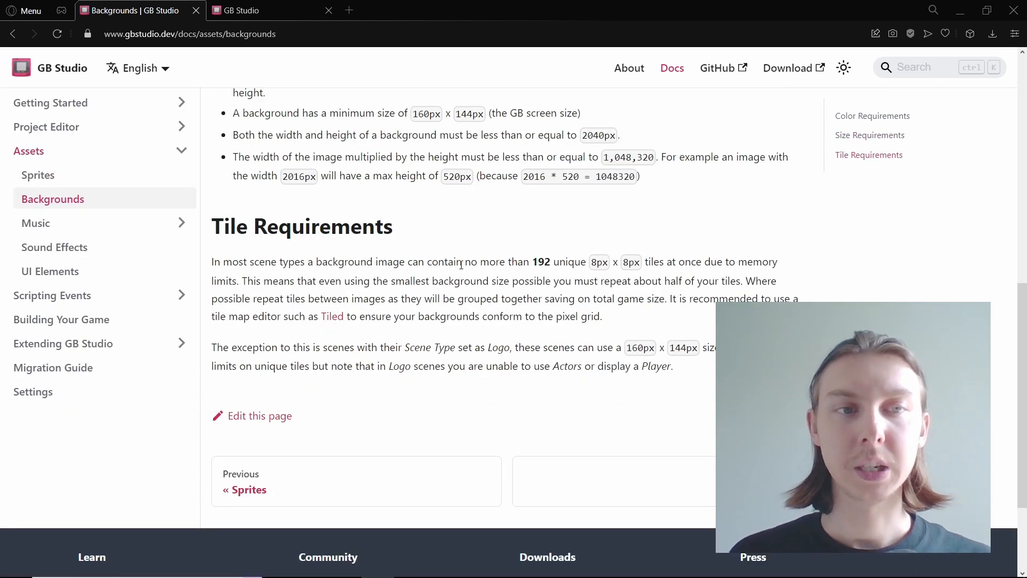
double_click(547, 262)
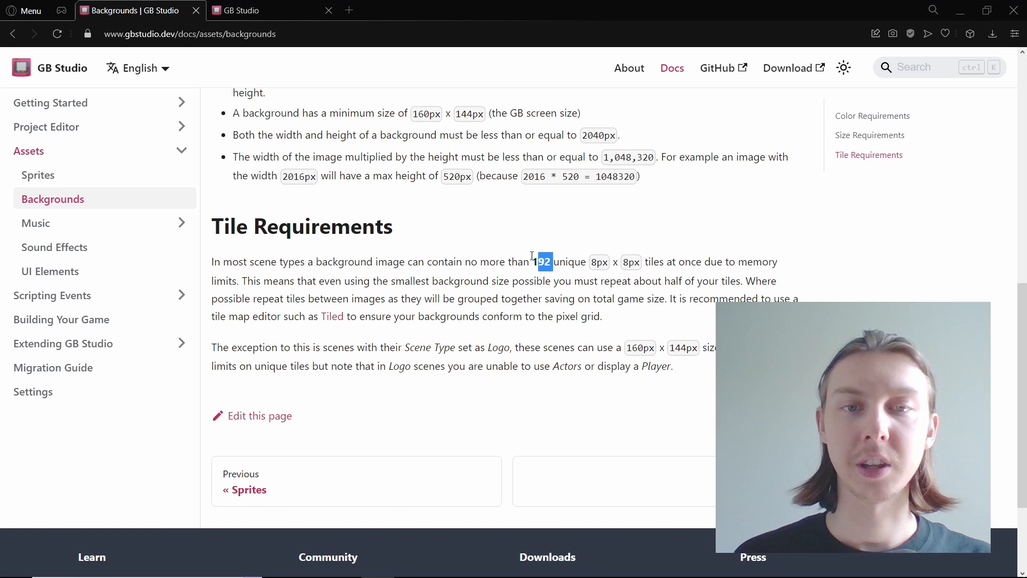
left_click(635, 243)
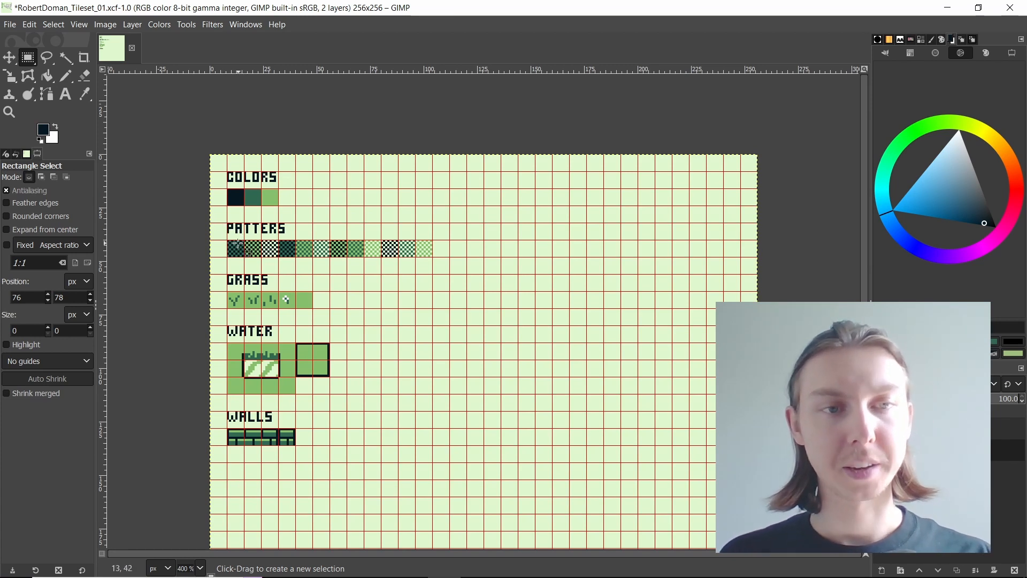
Step: Switch to the GIMP tileset, mark the color swatch row with a 32 × 8 px selection, and examine the water and wall tiles
scroll(181, 160, "up", 3)
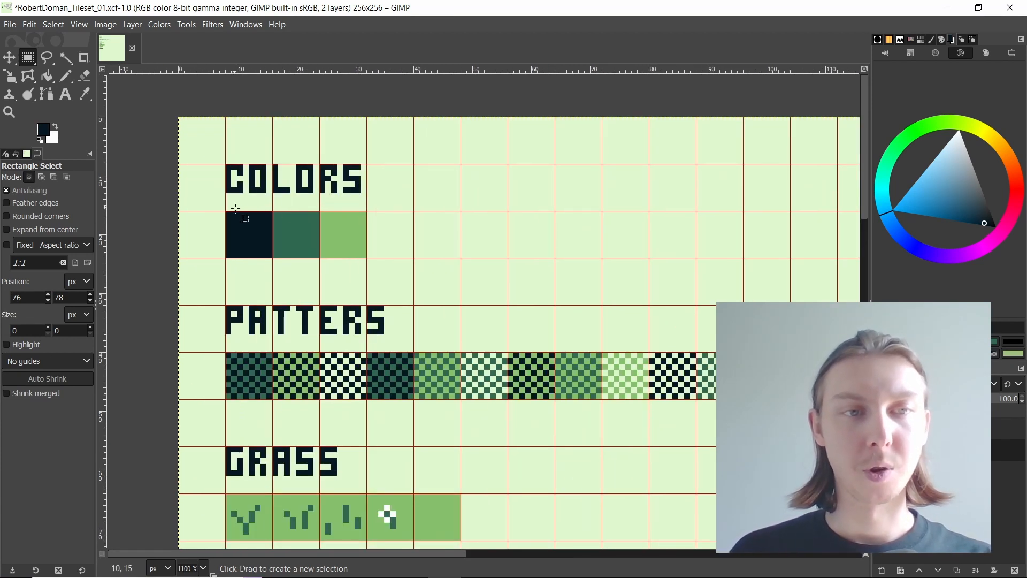
left_click_drag(235, 209, 422, 267)
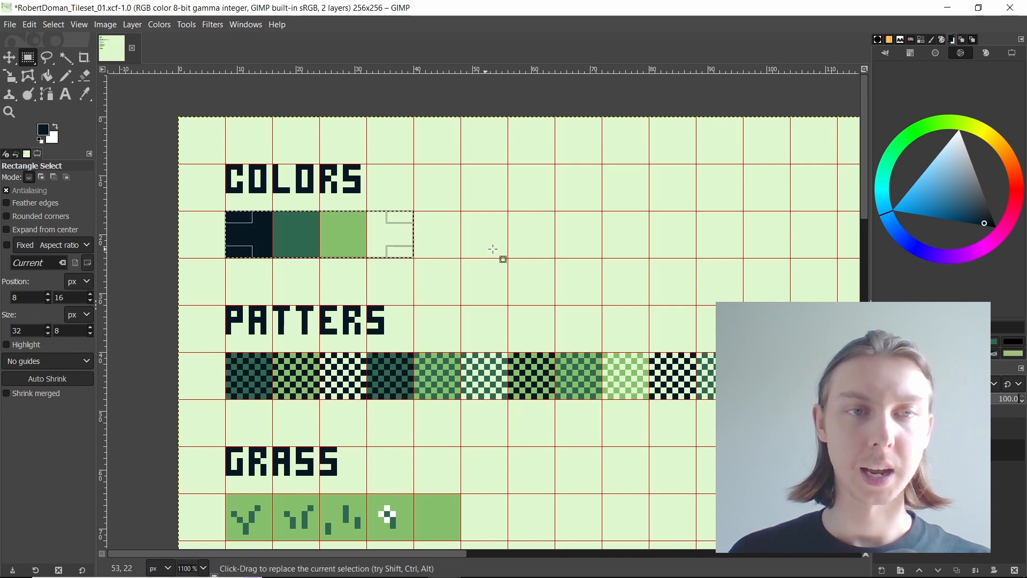
scroll(466, 238, "down", 5)
scroll(316, 327, "down", 2)
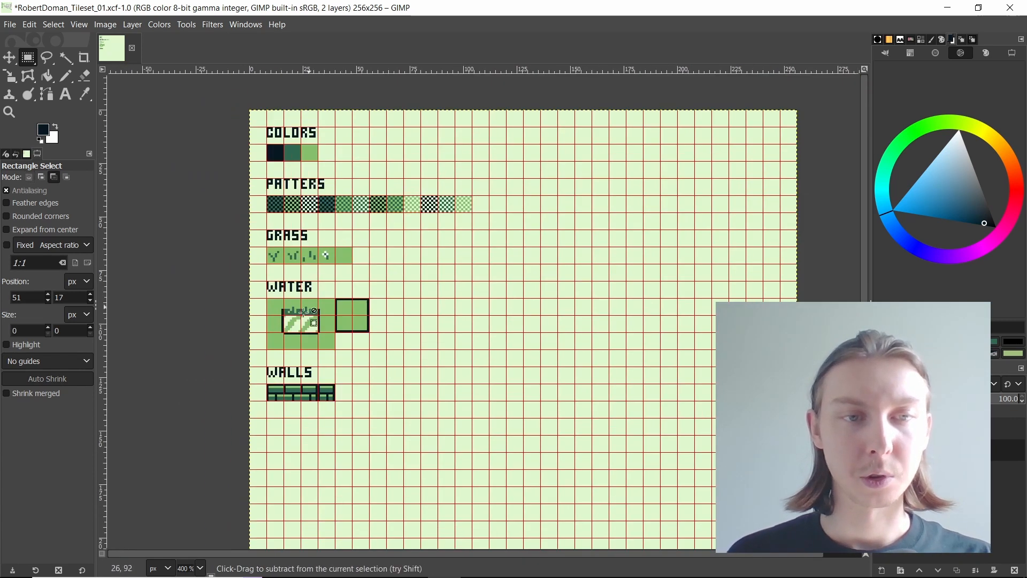
scroll(320, 325, "up", 1)
scroll(277, 431, "up", 1)
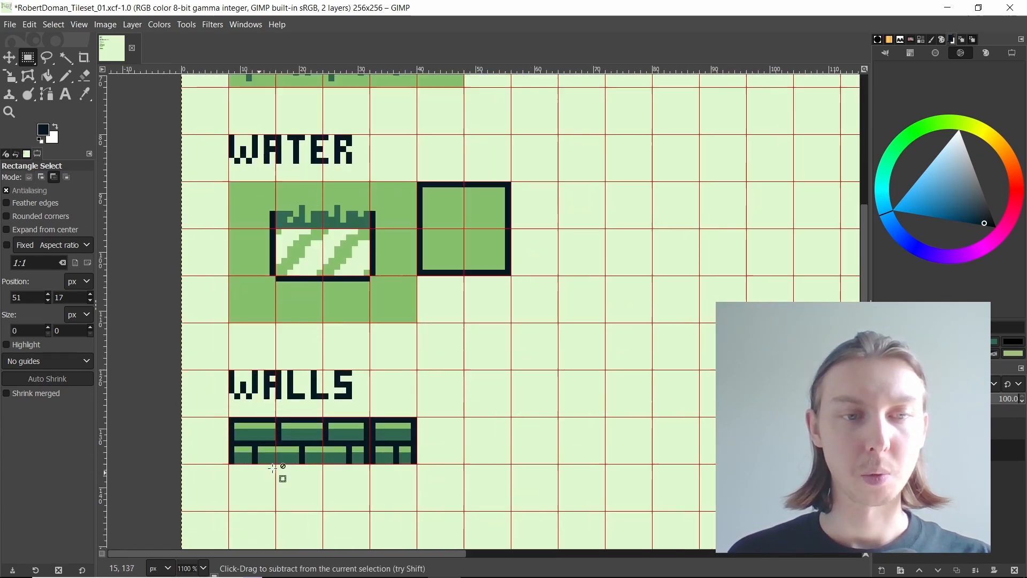
scroll(300, 407, "down", 2)
scroll(412, 221, "up", 2)
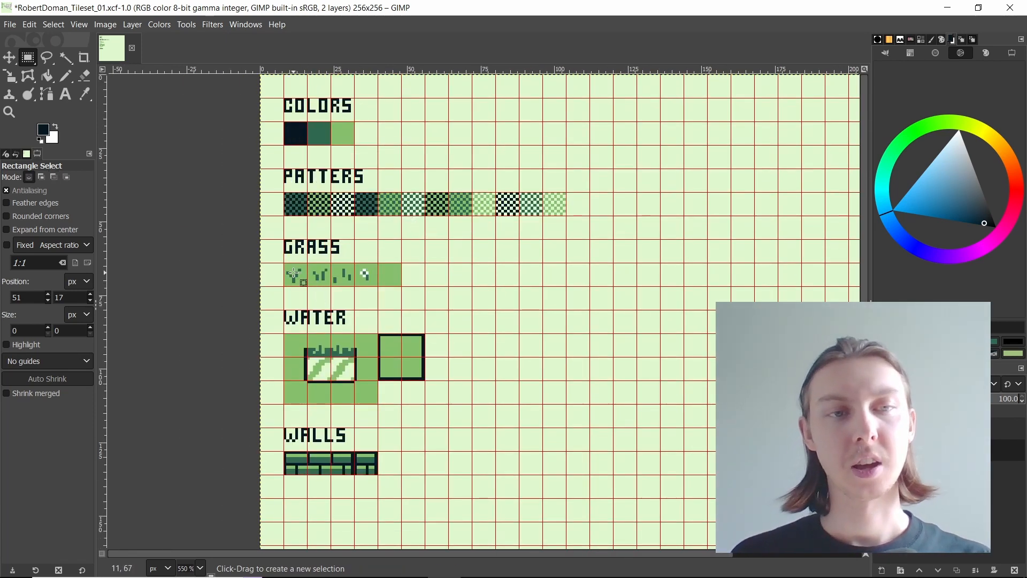
Step: Mark the first grass tile with an 8 × 8 px rectangular selection and examine how it fits the grid
scroll(294, 274, "up", 4)
left_click_drag(263, 237, 360, 334)
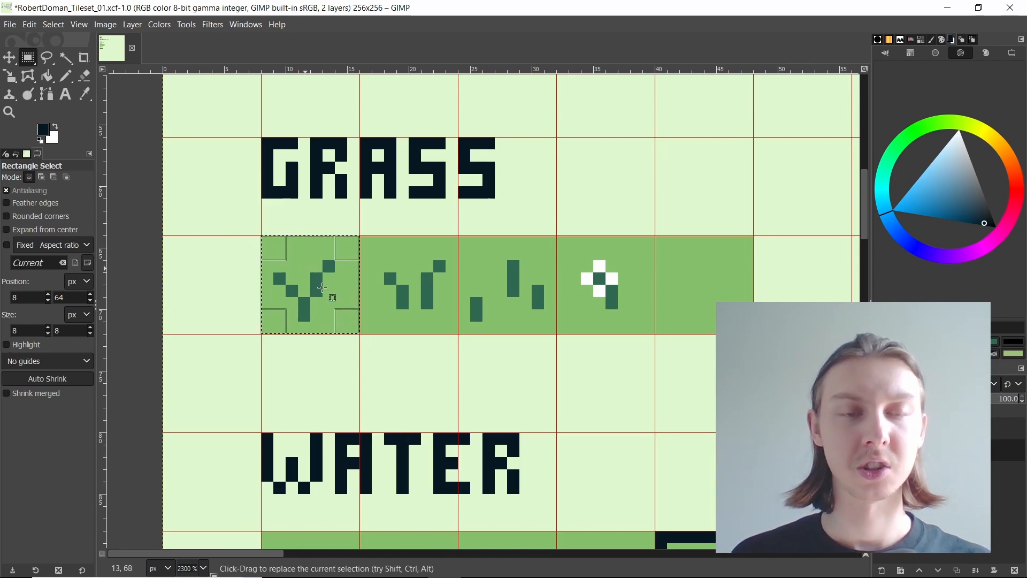
scroll(322, 287, "up", 1)
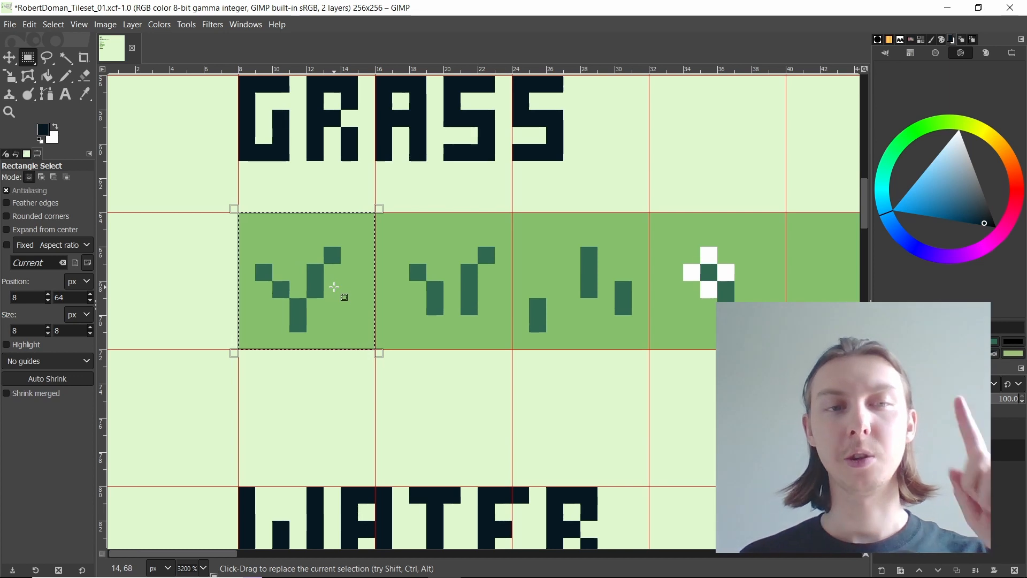
scroll(350, 278, "down", 6)
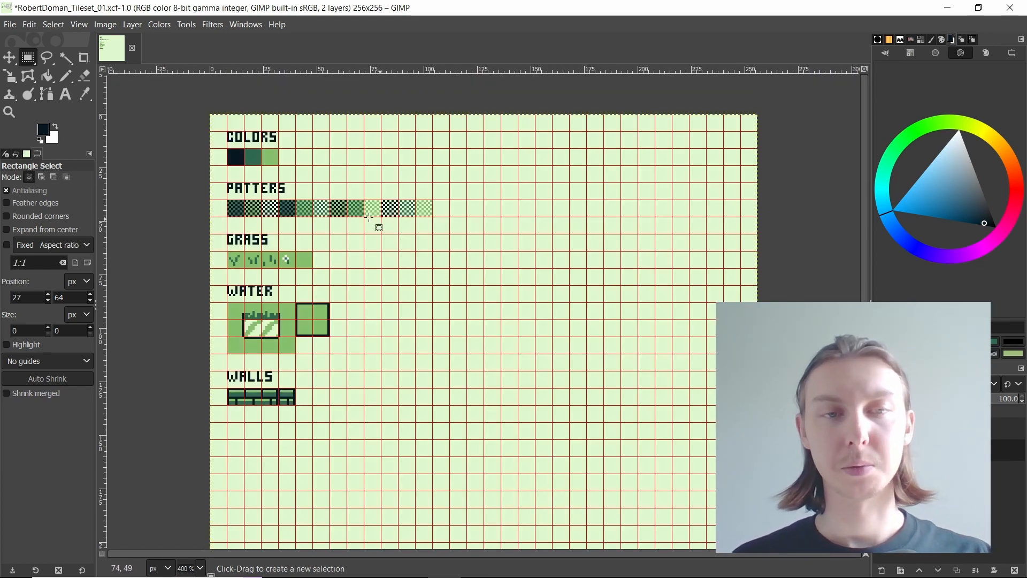
Step: Create a new 256 × 256 px image from the Tileset template and delete its only layer
left_click(11, 30)
left_click(11, 30)
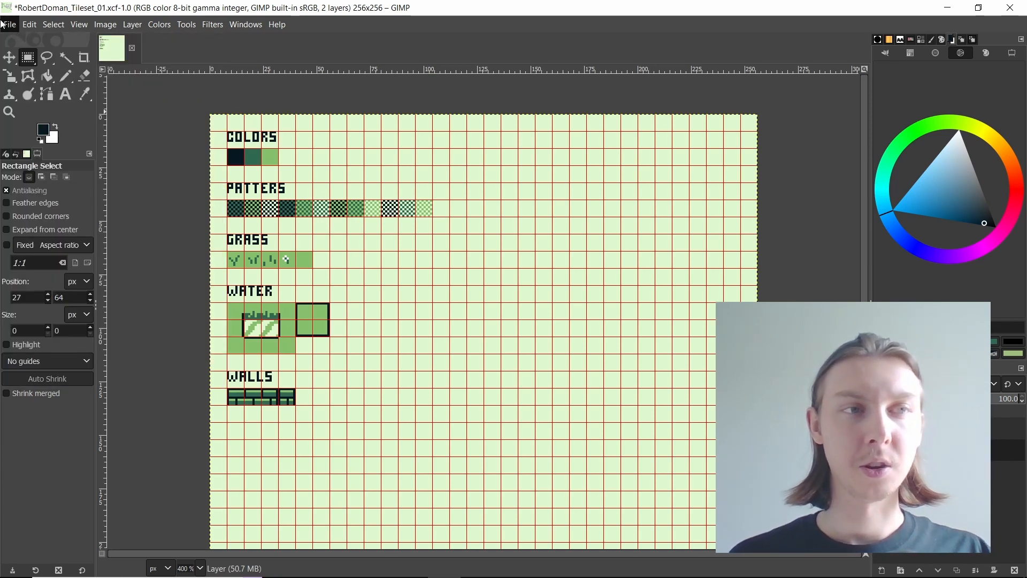
key("ctrl+n")
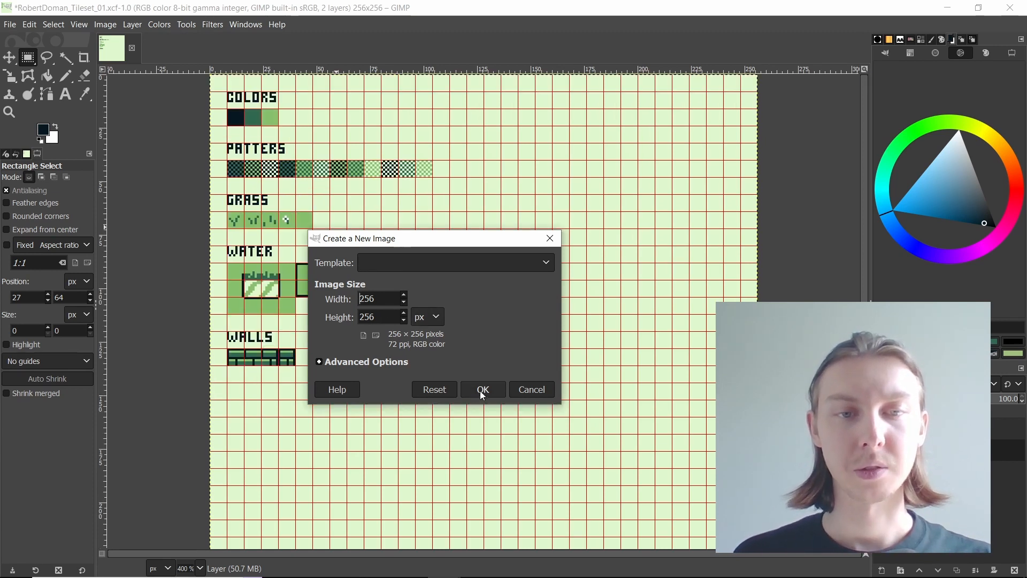
left_click(476, 390)
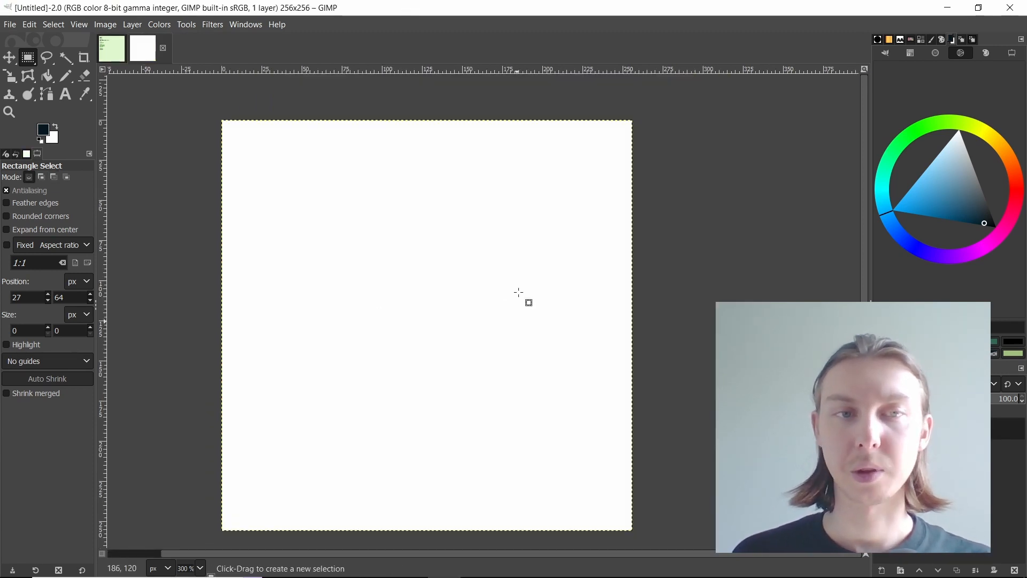
left_click(1014, 571)
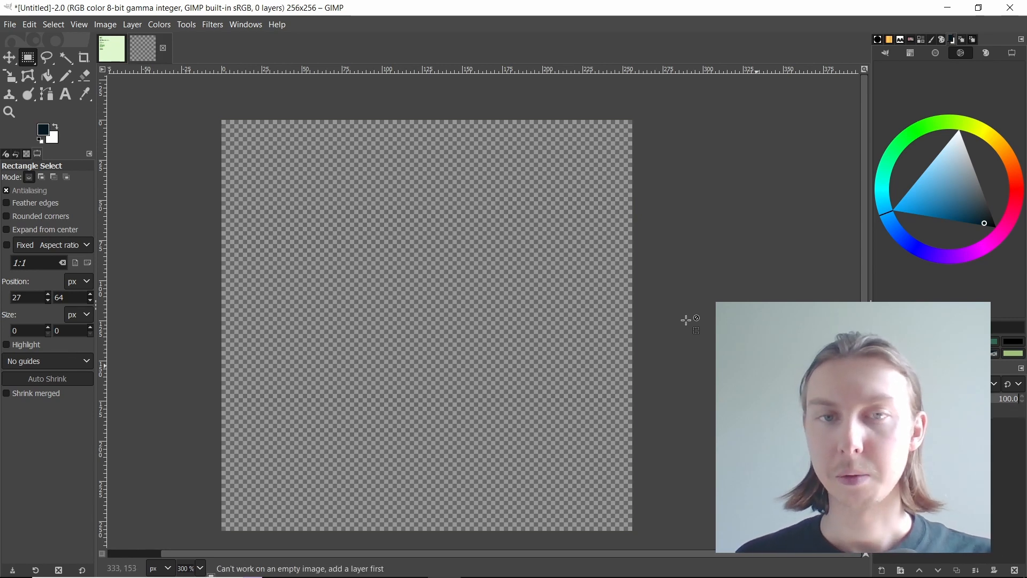
Step: Show the grid on the new image and set its spacing to 8 × 8 px
left_click(80, 25)
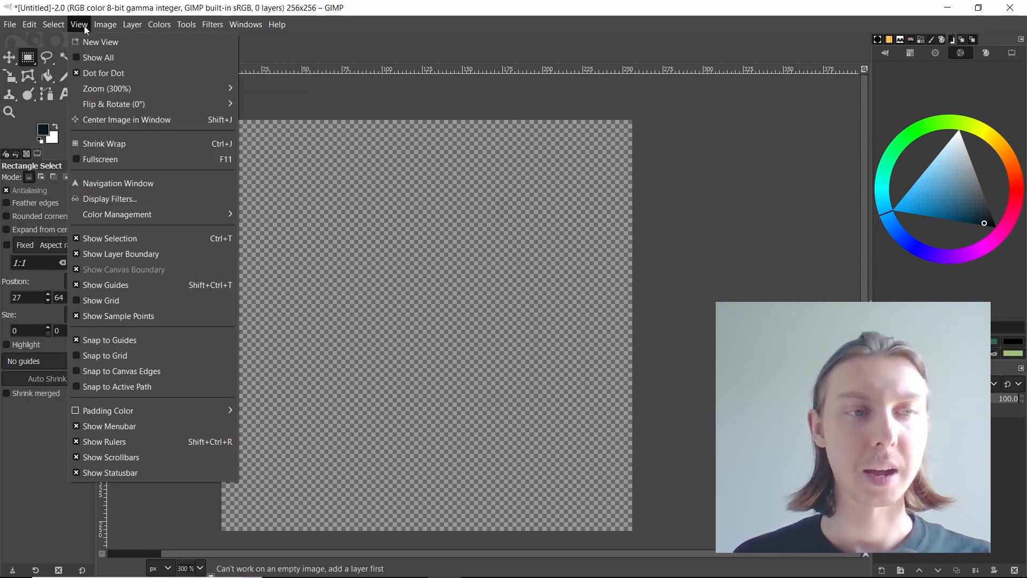
left_click(137, 301)
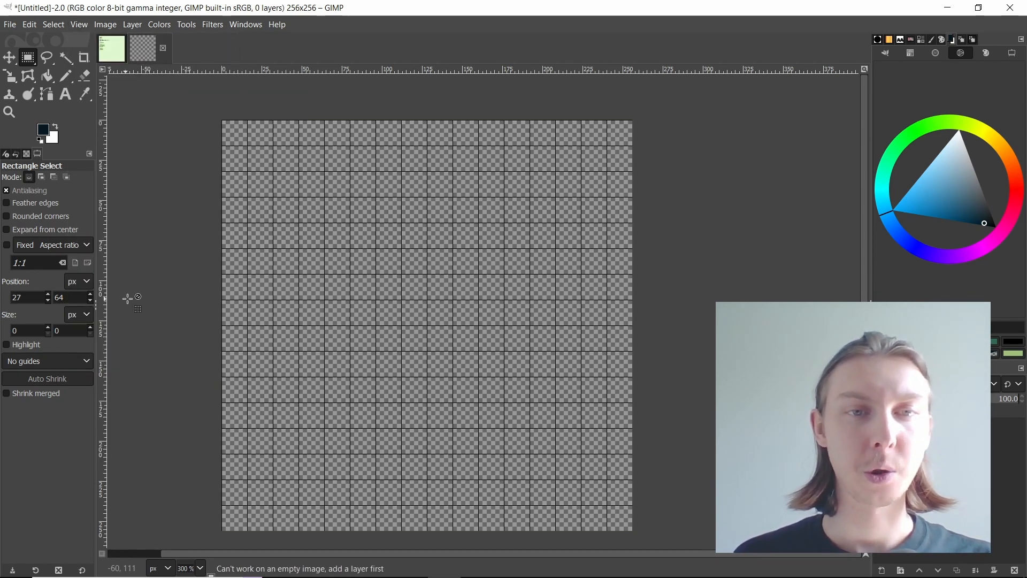
left_click(110, 23)
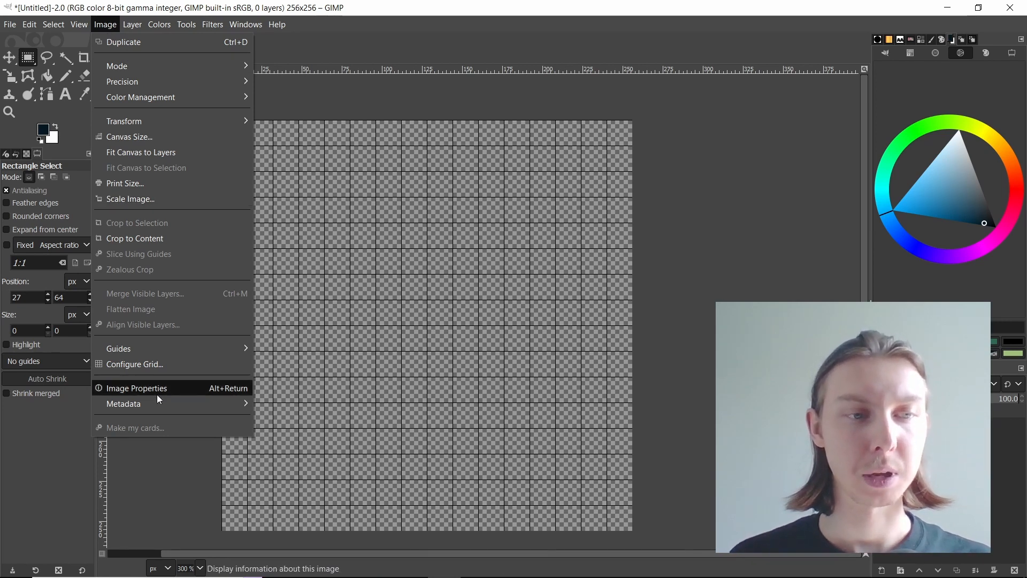
left_click(137, 365)
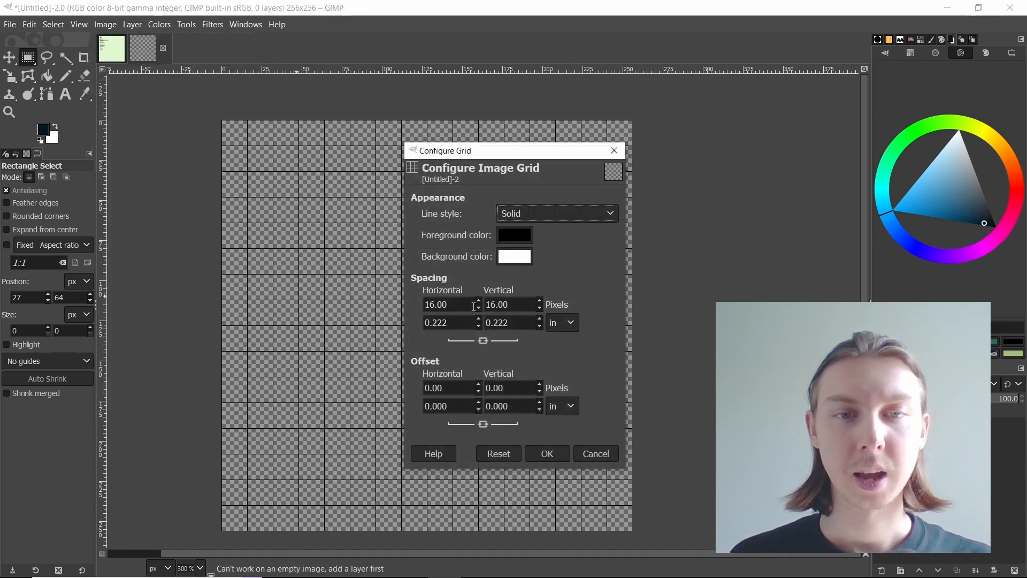
left_click_drag(448, 304, 424, 305)
type("8")
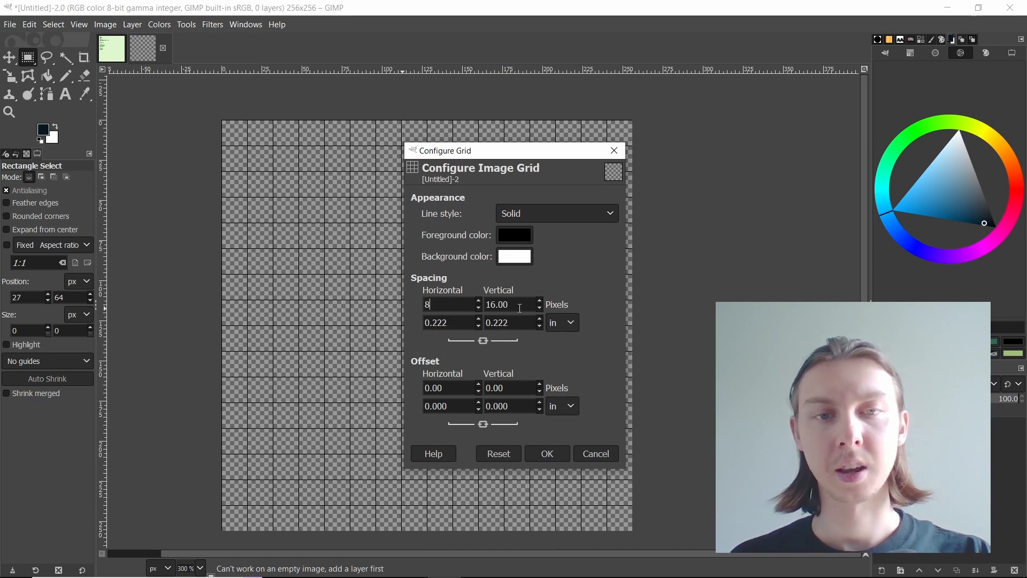
key("Tab")
Step: Set the grid's foreground color to bright red and apply the grid settings
left_click(514, 235)
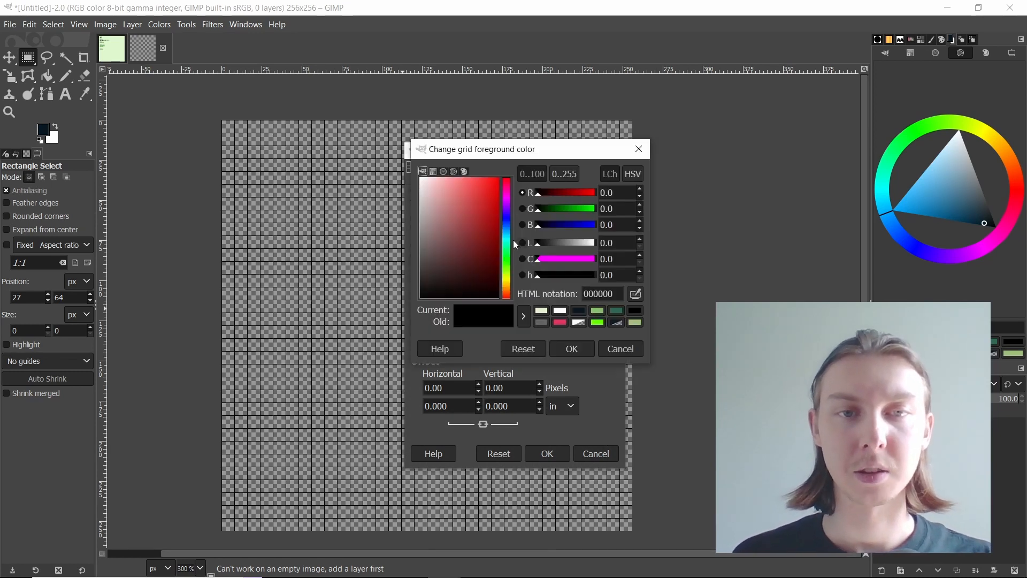
left_click_drag(489, 201, 498, 180)
left_click(571, 349)
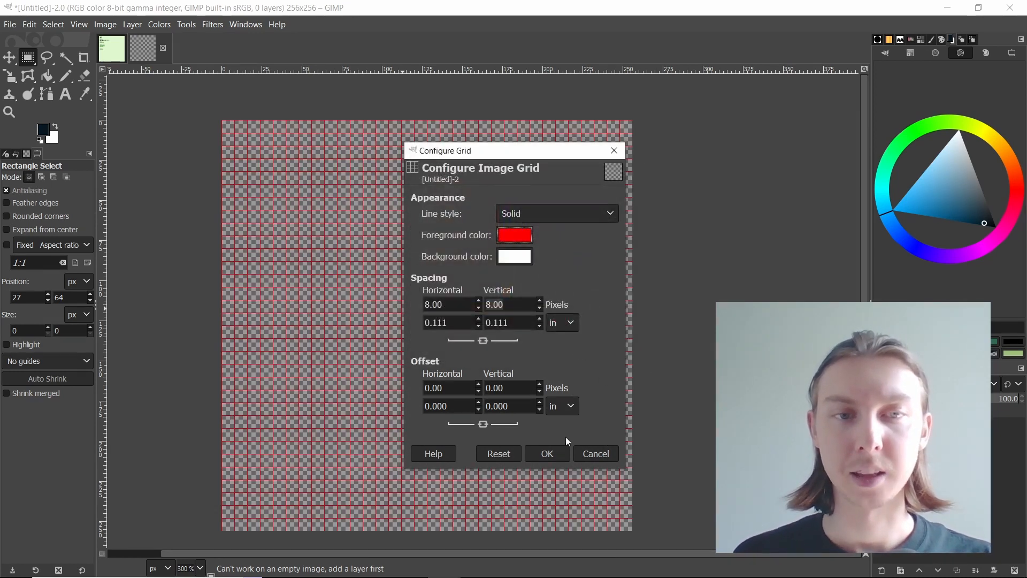
left_click(547, 454)
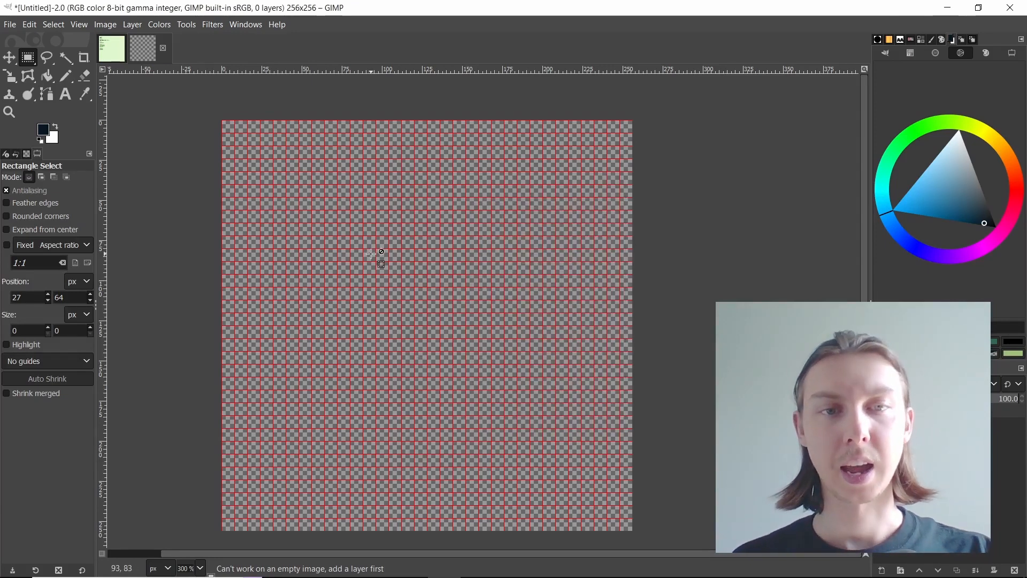
Step: Switch to the GB Studio Backgrounds documentation and copy the darkest color's hex code, 071821
scroll(275, 206, "up", 3)
key("alt+Tab")
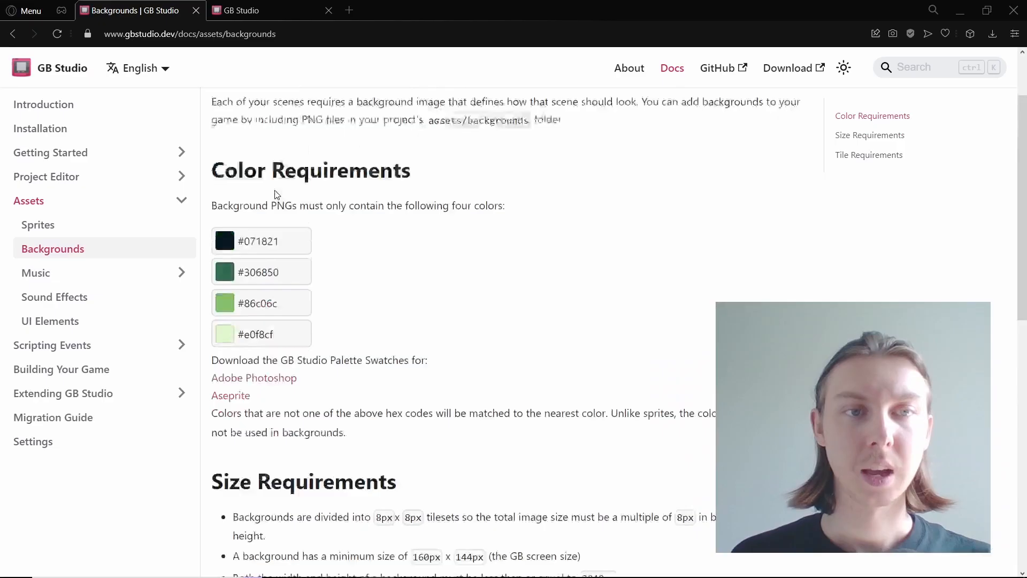
scroll(277, 195, "up", 1)
double_click(254, 267)
left_click(277, 236)
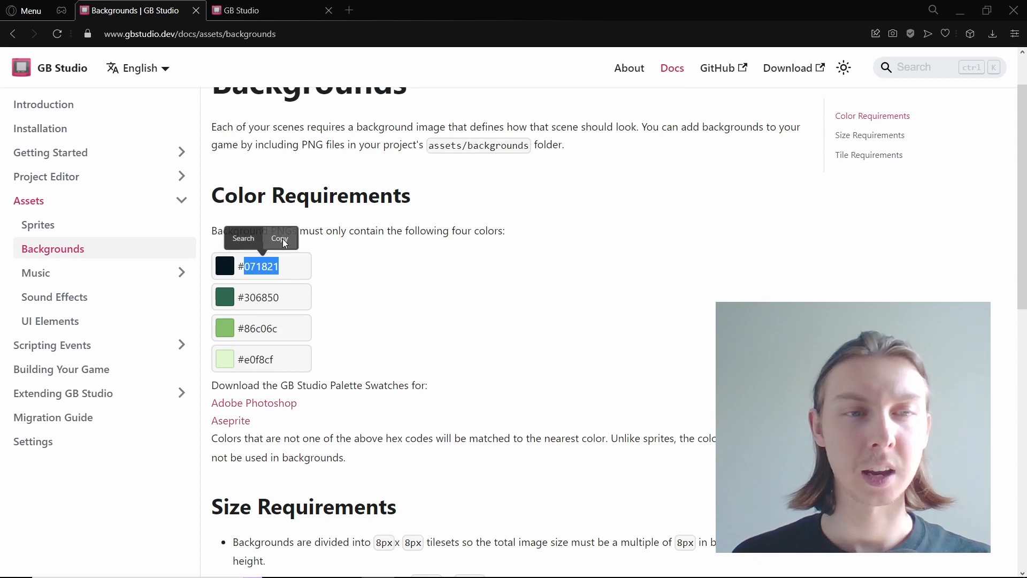
scroll(321, 242, "up", 2)
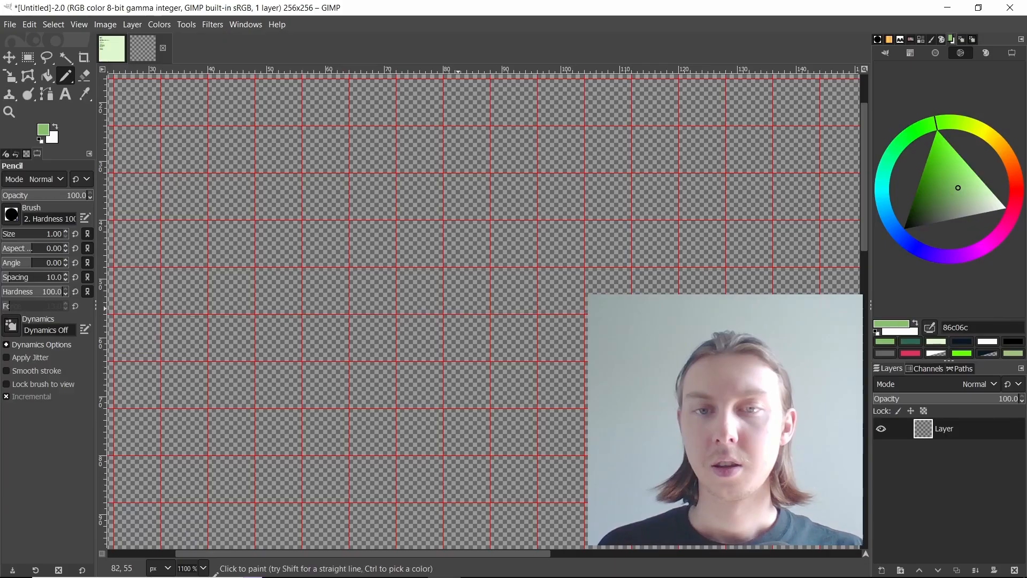
key("minus")
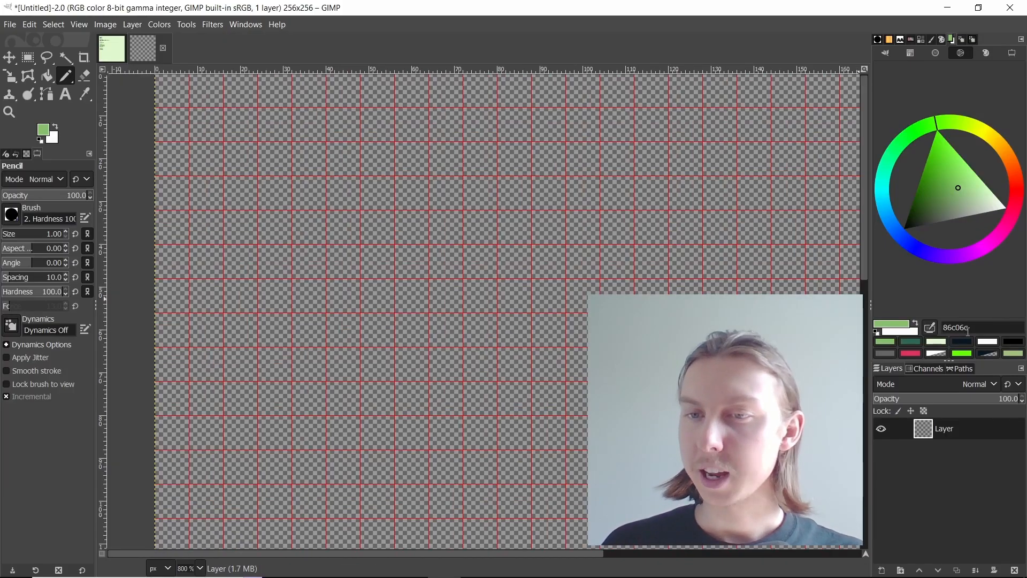
Step: In GIMP, select the foreground color's hex code and open the dockable Colors dialog
left_click_drag(968, 330, 945, 328)
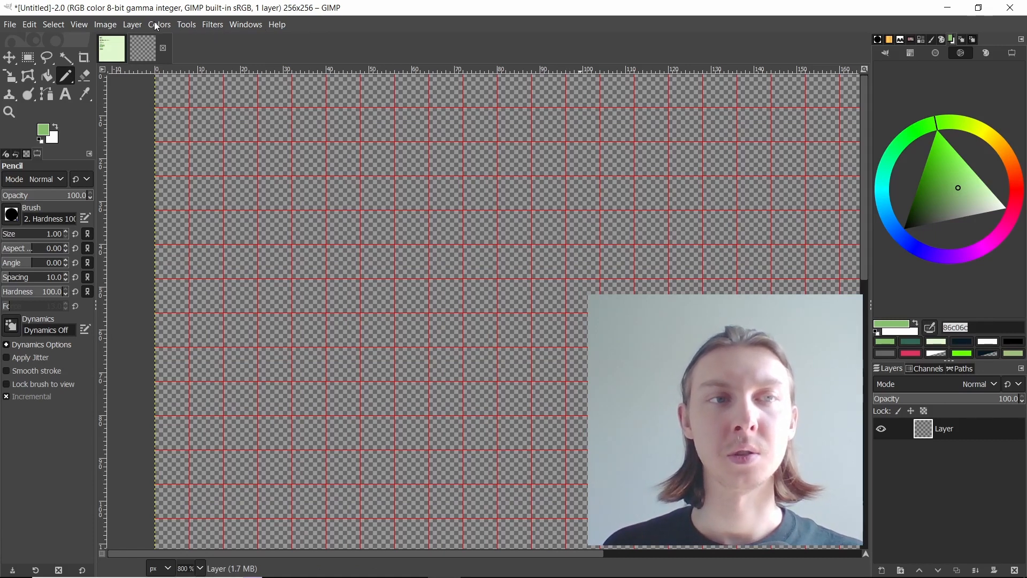
left_click(251, 26)
left_click(264, 28)
left_click(251, 26)
mouse_move(299, 64)
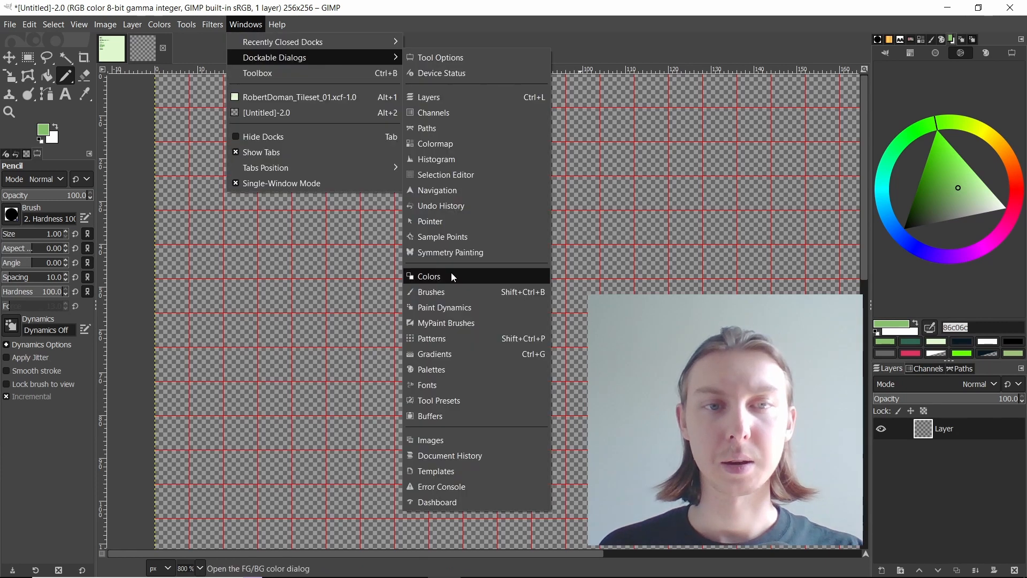
left_click(451, 272)
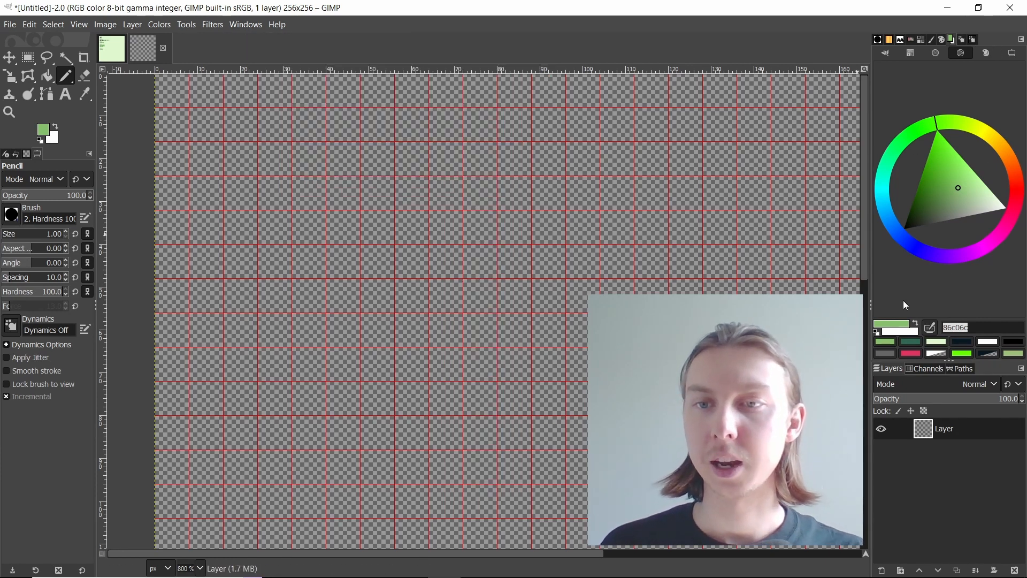
Step: Draw an 8 × 8 px square outline in color 071821 around one grid cell with the Pencil, then Bucket Fill its interior
left_click(964, 343)
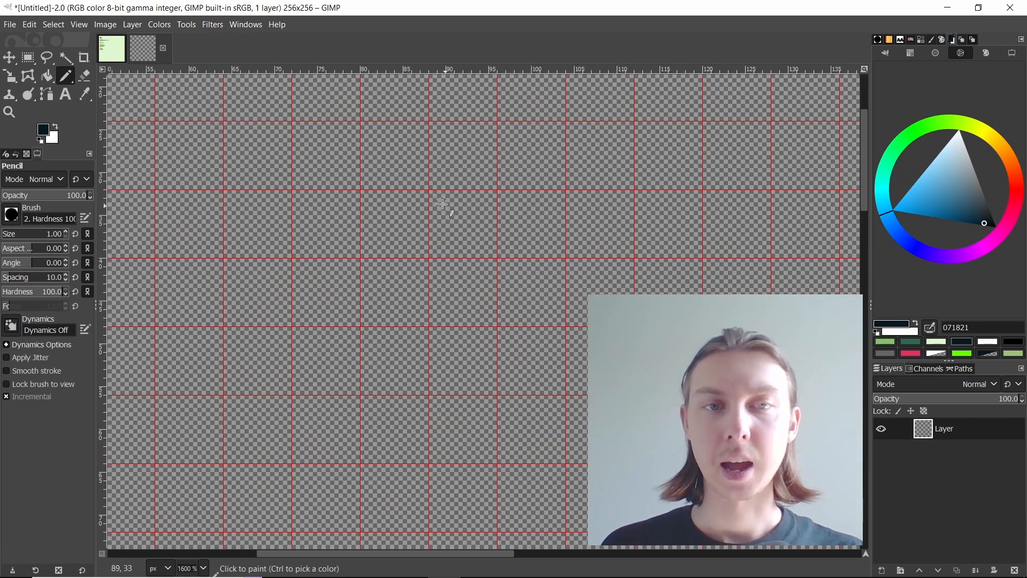
left_click(365, 194)
left_click(424, 195, "shift")
left_click(425, 253, "shift")
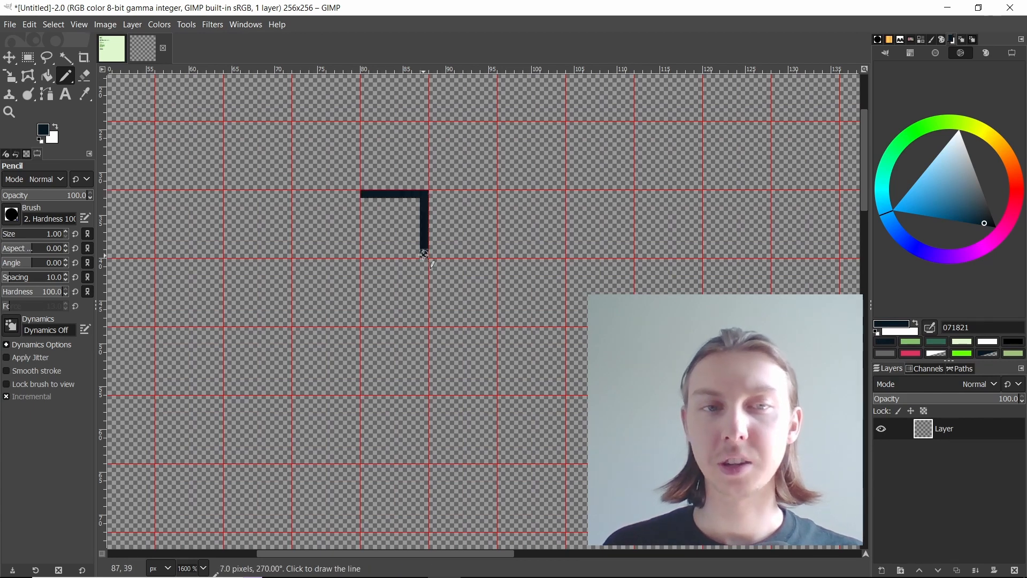
left_click(365, 254, "shift")
left_click(364, 193, "shift")
key("shift+b")
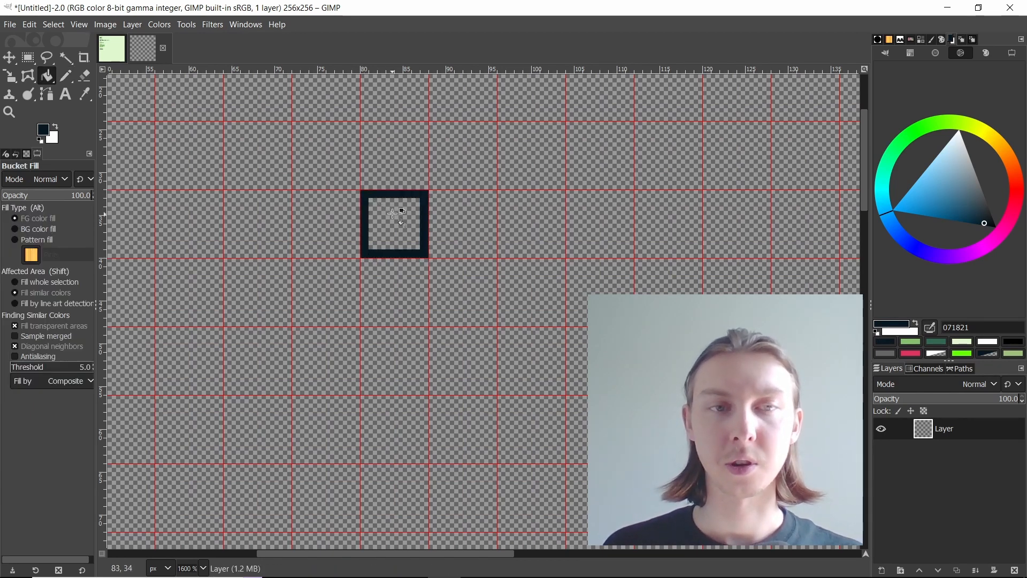
left_click(390, 211)
scroll(374, 207, "up", 3)
Step: Paint freehand pixel areas over the dark tile with the Pencil in 306850, 86c06c and e0f8cf
key("n")
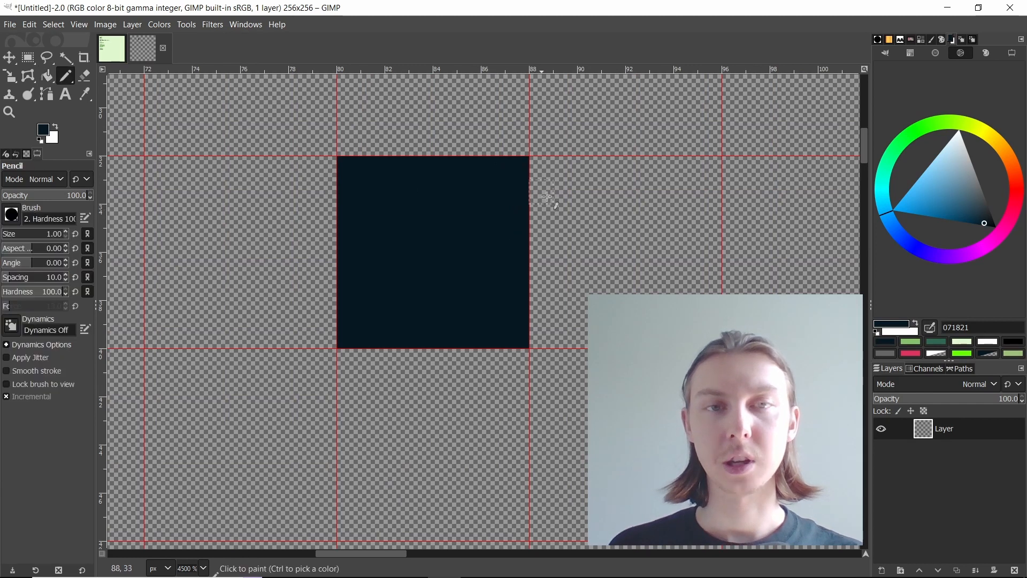
left_click(937, 341)
scroll(374, 204, "up", 2)
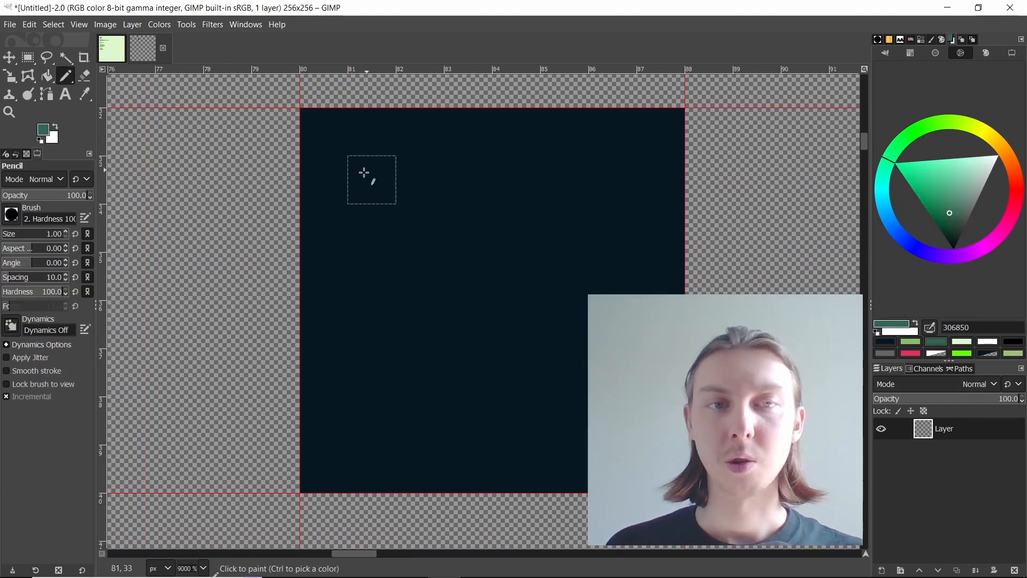
mouse_move(367, 172)
left_mouse_down()
mouse_move(452, 344)
mouse_move(530, 413)
mouse_move(524, 462)
left_mouse_up()
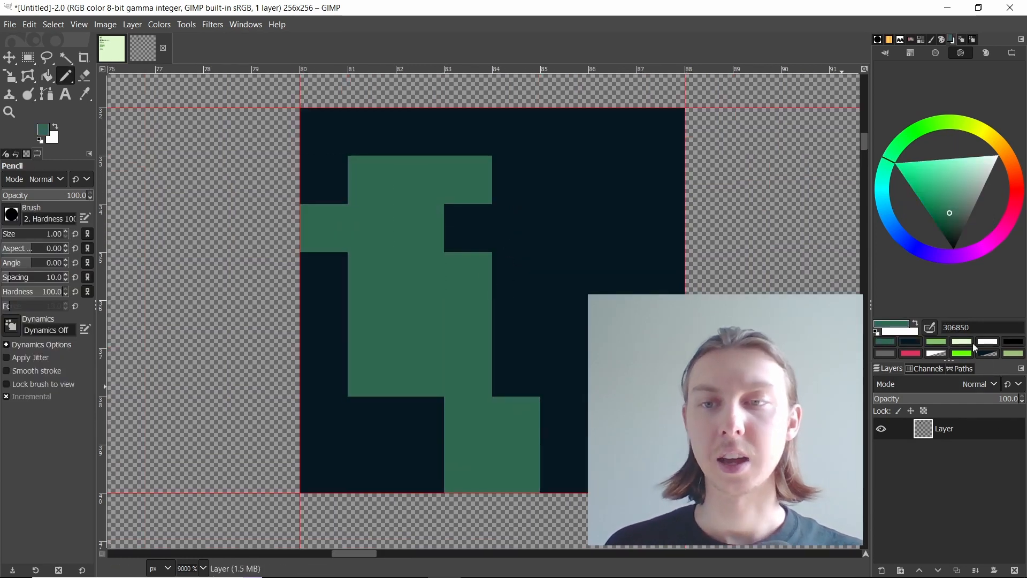
left_click(939, 343)
mouse_move(534, 210)
left_mouse_down()
mouse_move(474, 223)
mouse_move(546, 190)
mouse_move(587, 234)
mouse_move(521, 208)
mouse_move(527, 346)
left_mouse_up()
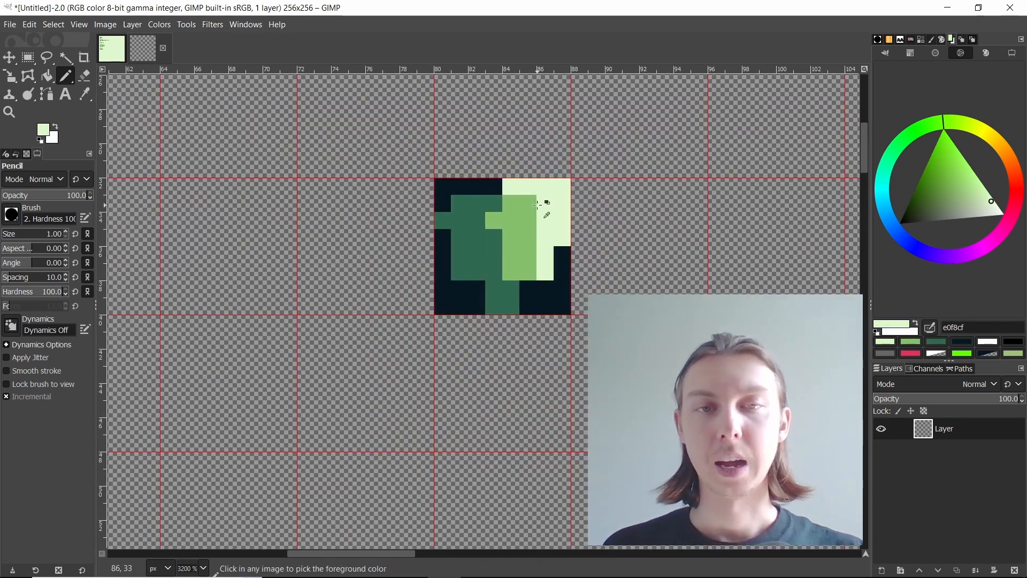
scroll(541, 206, "up", 2)
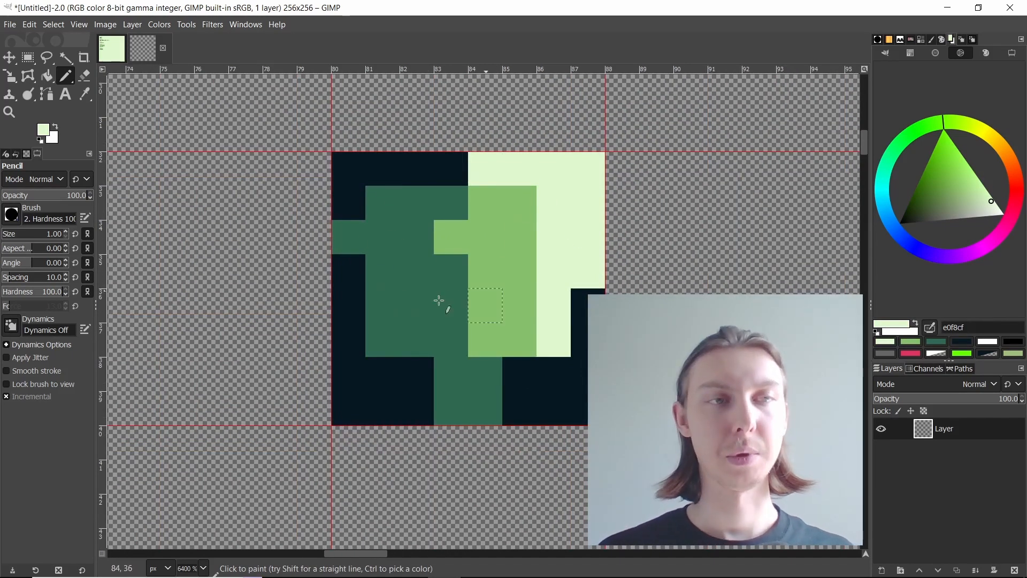
Step: Switch to the existing tileset image and examine its pattern, grass, water and wall tiles against the grid
left_click(110, 50)
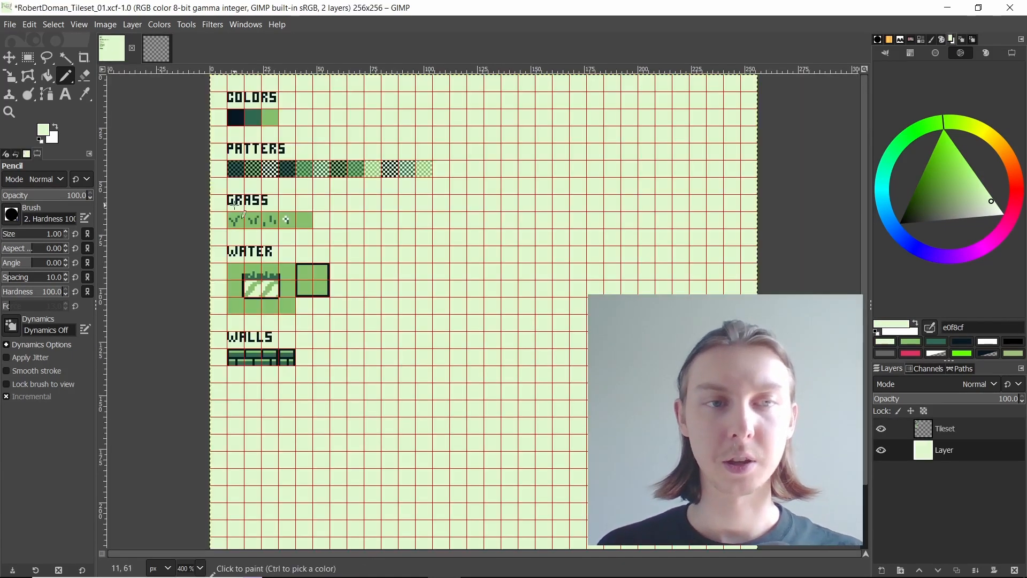
left_click(29, 58)
scroll(238, 115, "up", 1)
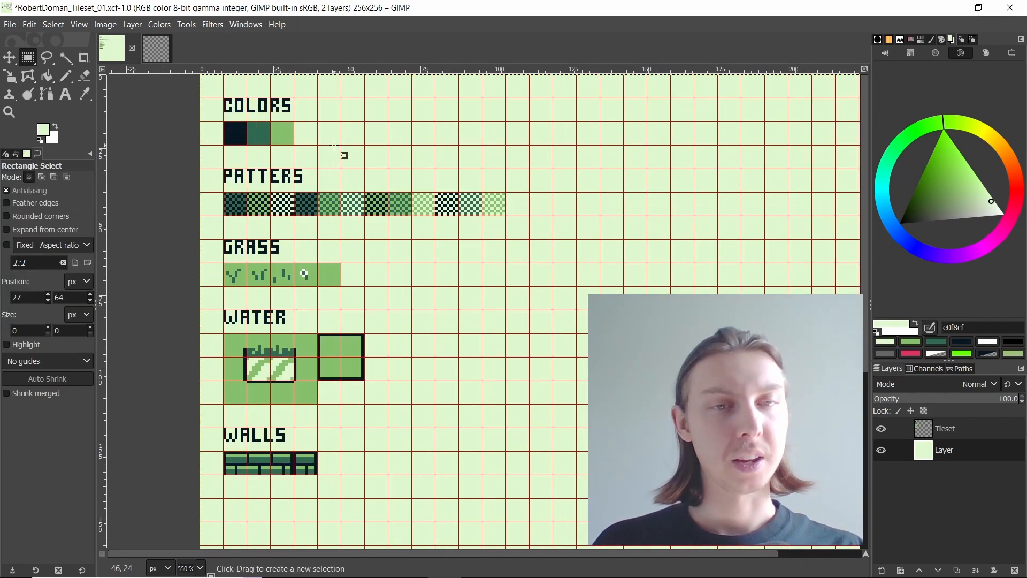
scroll(367, 227, "down", 1)
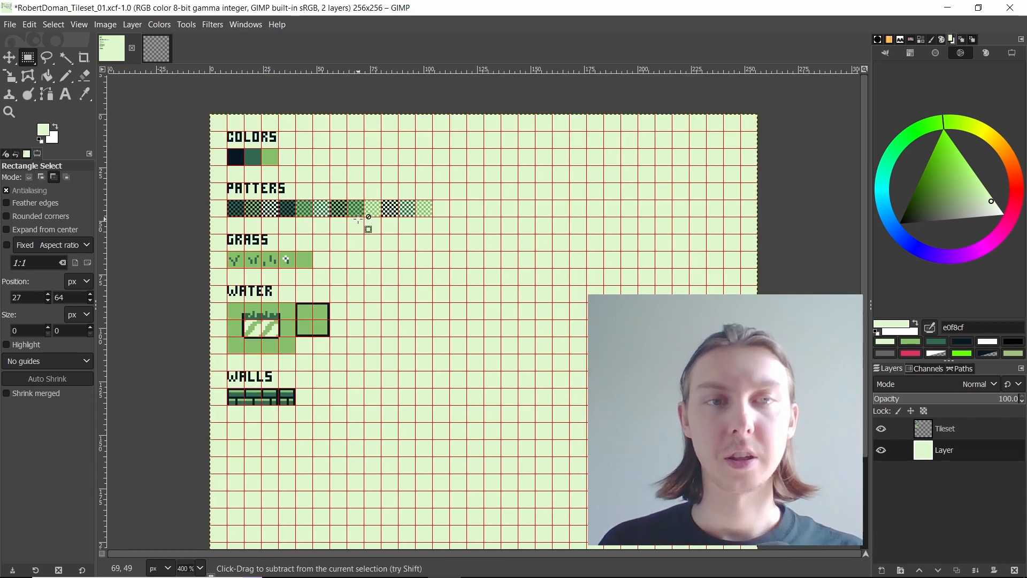
scroll(375, 227, "up", 1)
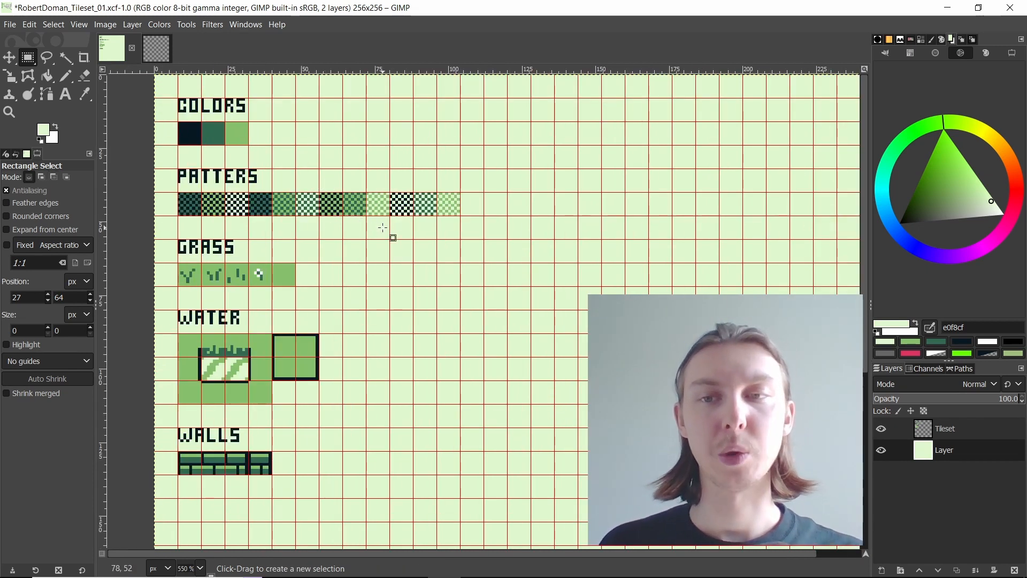
scroll(183, 377, "up", 3)
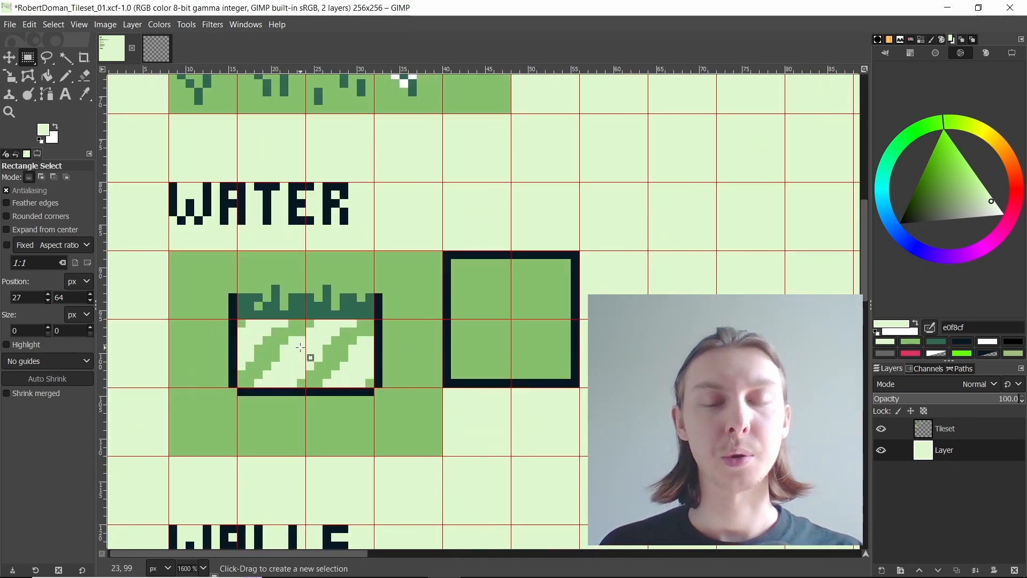
scroll(298, 367, "down", 2)
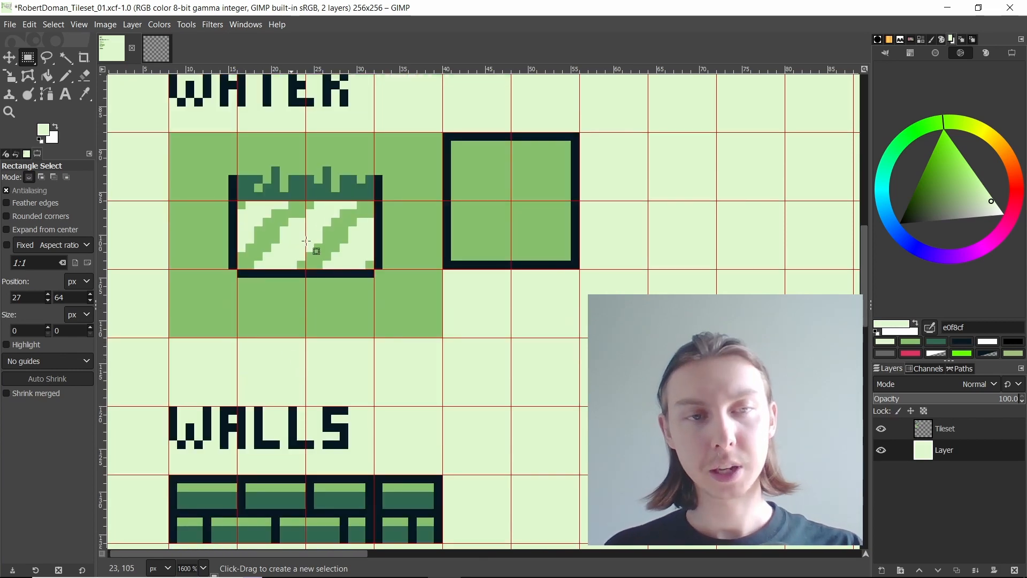
scroll(308, 364, "up", 2)
scroll(313, 353, "down", 1)
scroll(311, 348, "down", 3)
scroll(381, 362, "down", 3)
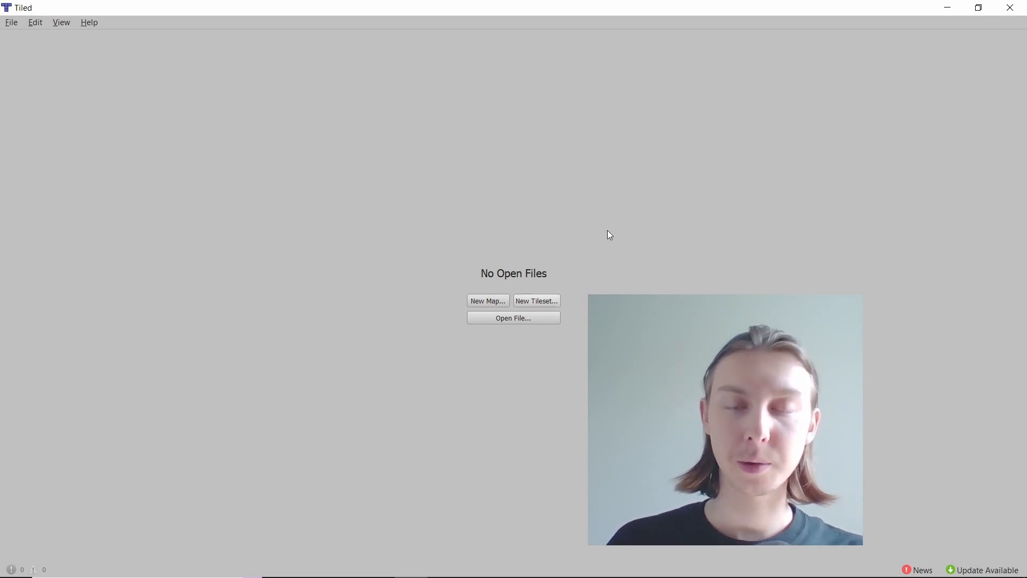
Step: Switch to Tiled, create and save a new tileset based on the tileset PNG with 8 × 8 px tiles, and inspect its tiles
left_click(537, 301)
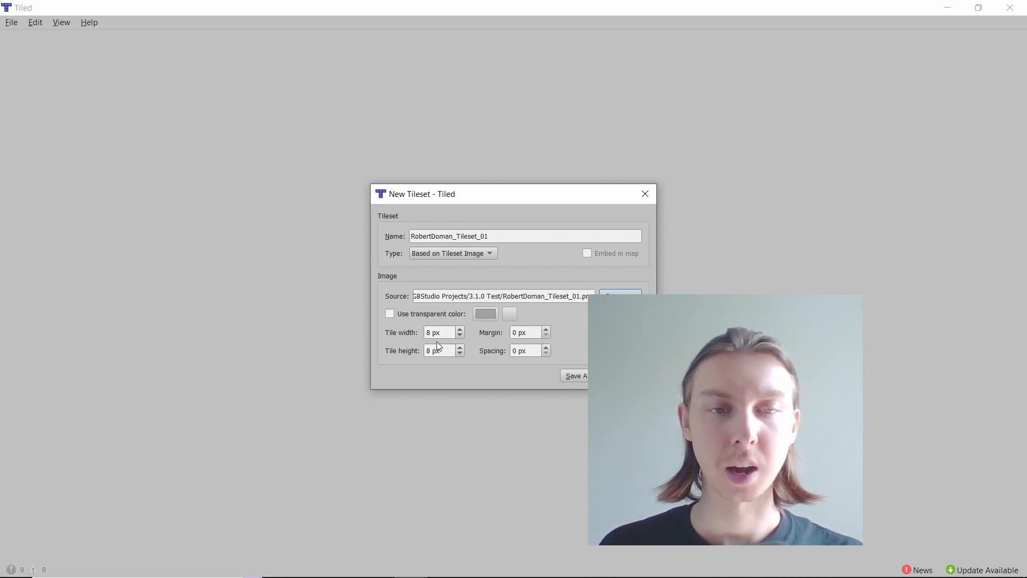
left_click(575, 376)
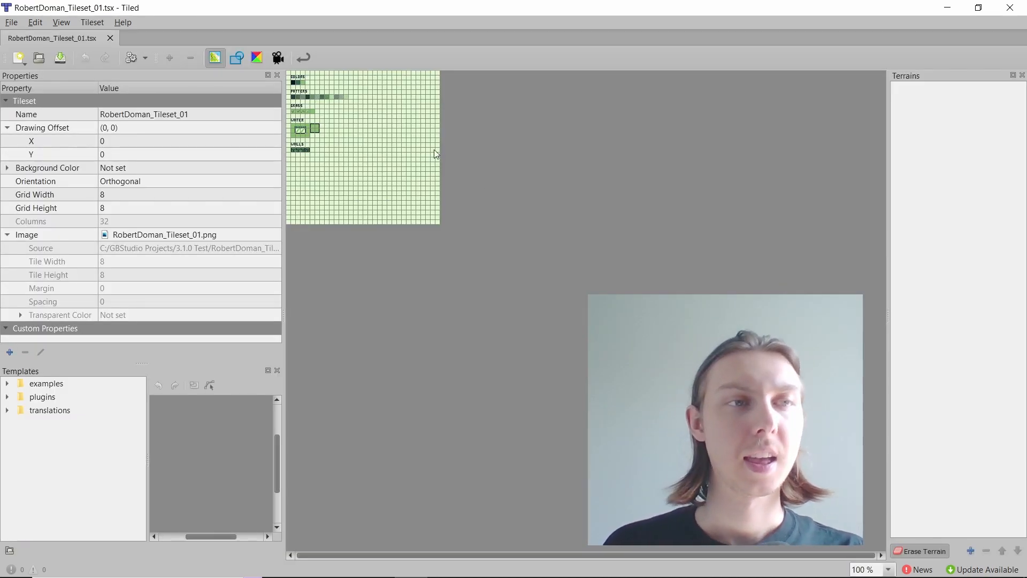
scroll(352, 137, "up", 3)
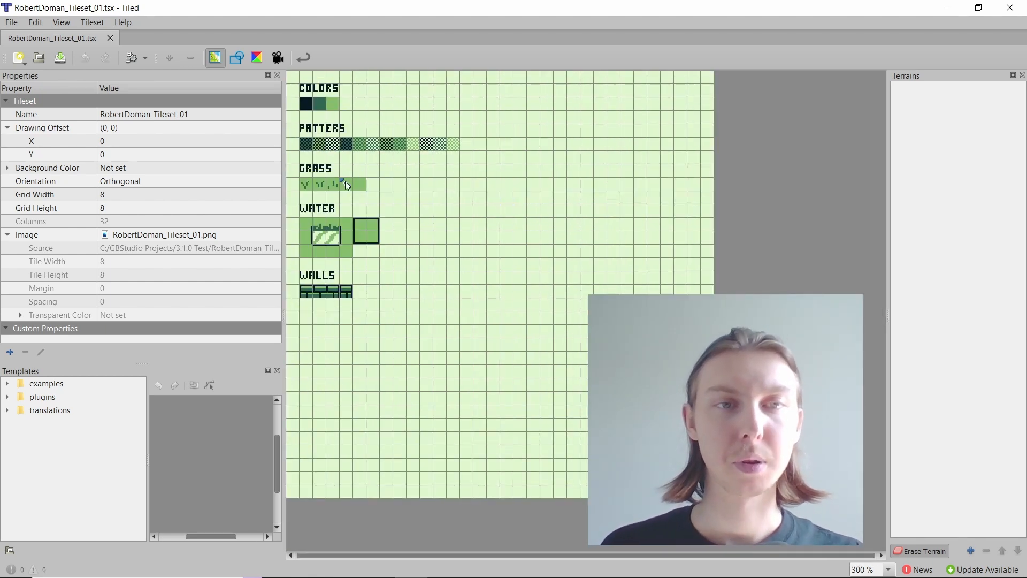
scroll(345, 181, "up", 1)
scroll(537, 227, "up", 1)
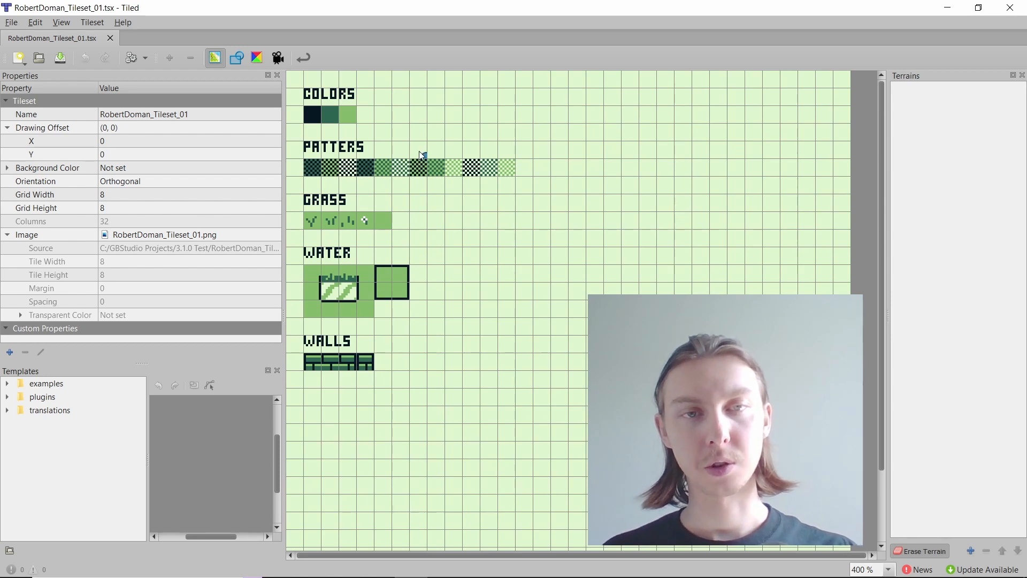
Step: Create and save a new orthogonal map with a fixed size of 20 × 18 tiles and 8 × 8 px tiles
left_click(16, 24)
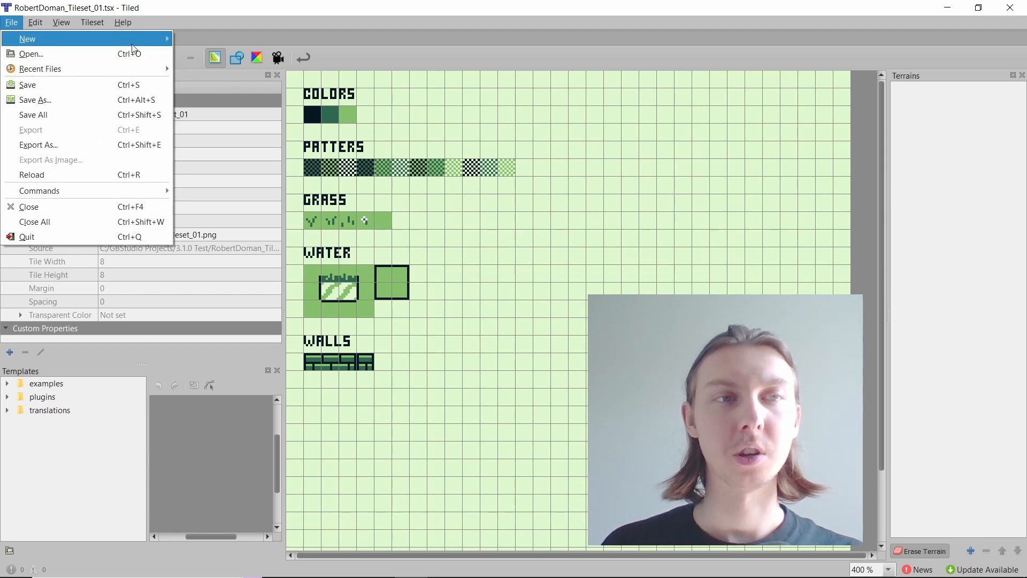
mouse_move(24, 39)
left_click(228, 35)
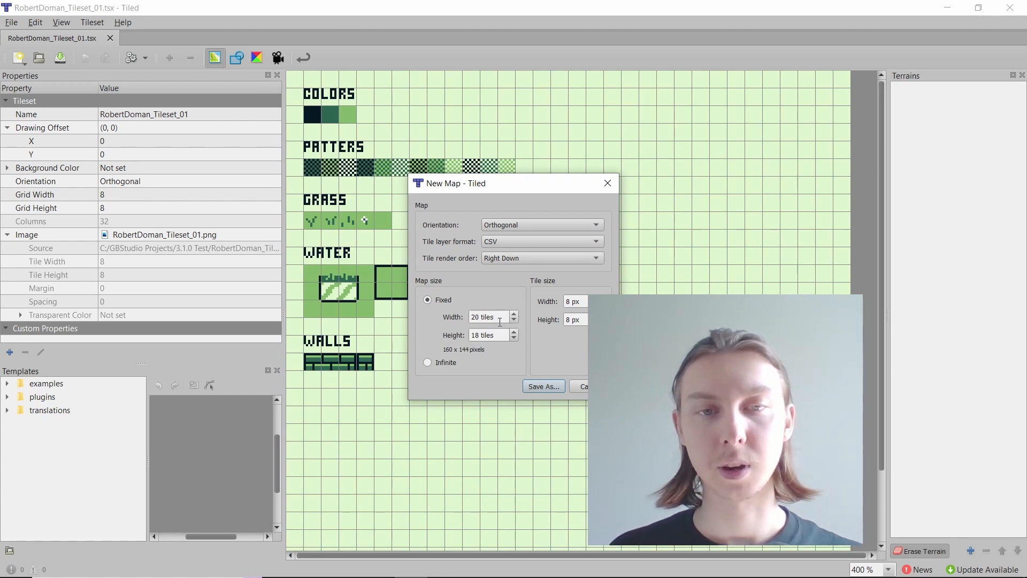
left_click(553, 386)
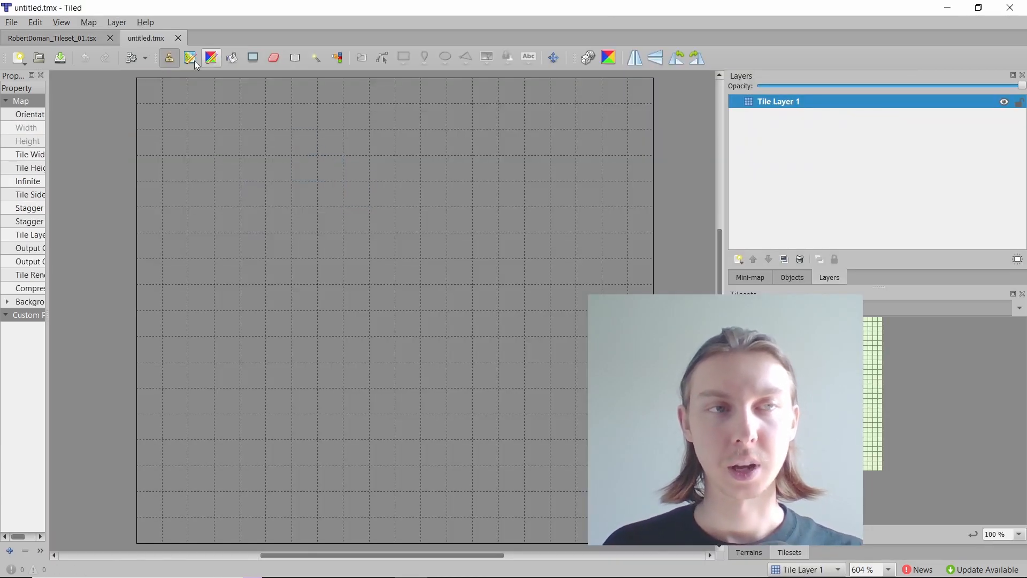
Step: Enlarge the tileset preview beside the map and look through the options for showing views and toolbars
scroll(774, 353, "up", 4)
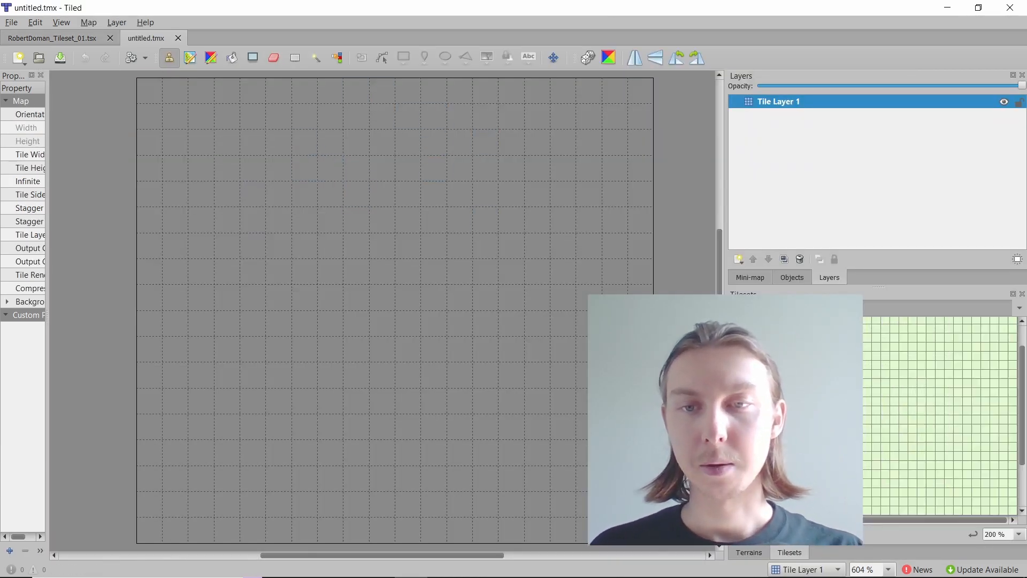
scroll(929, 390, "up", 3)
scroll(930, 390, "left", 2)
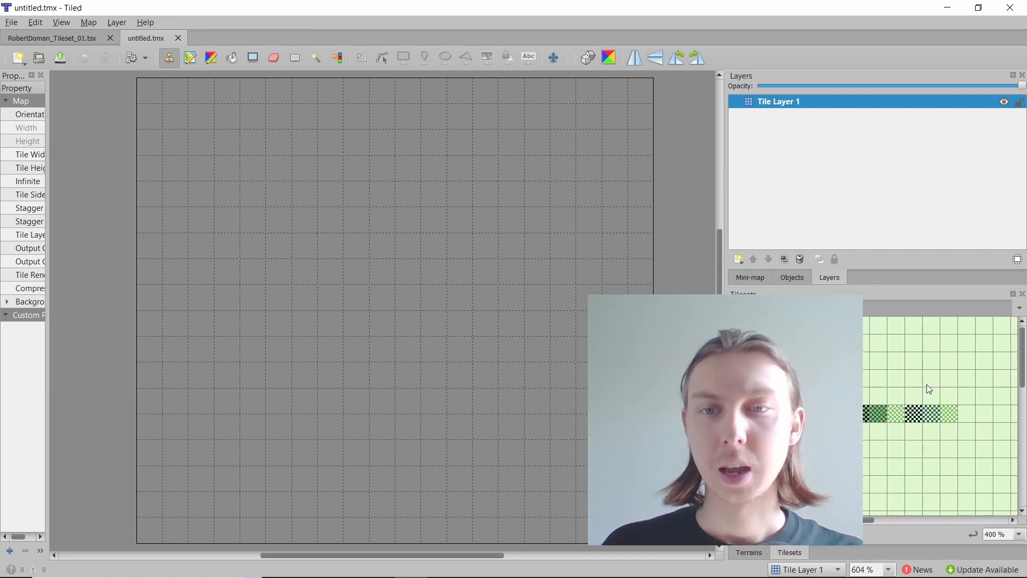
left_click(63, 22)
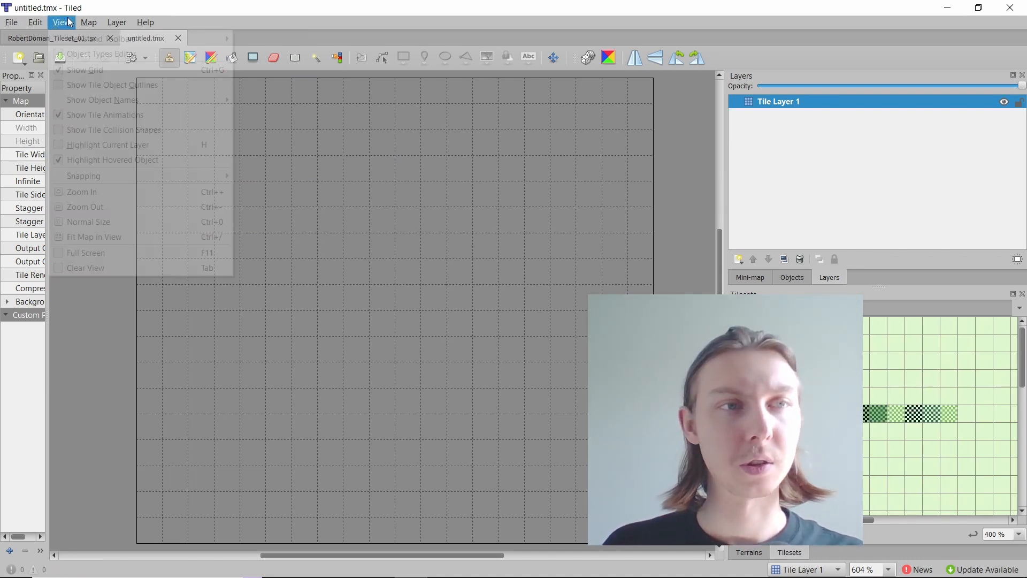
mouse_move(106, 43)
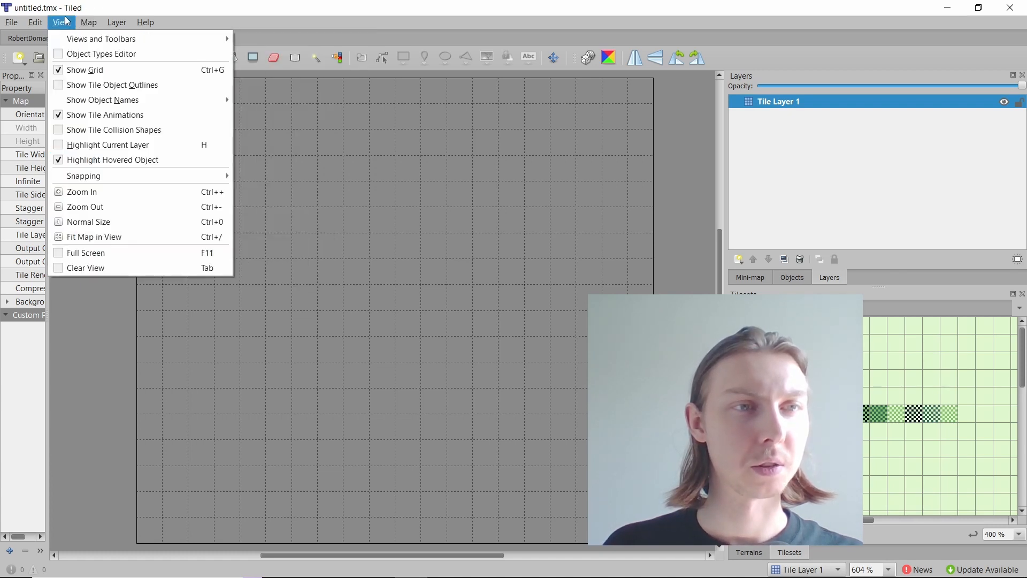
mouse_move(174, 39)
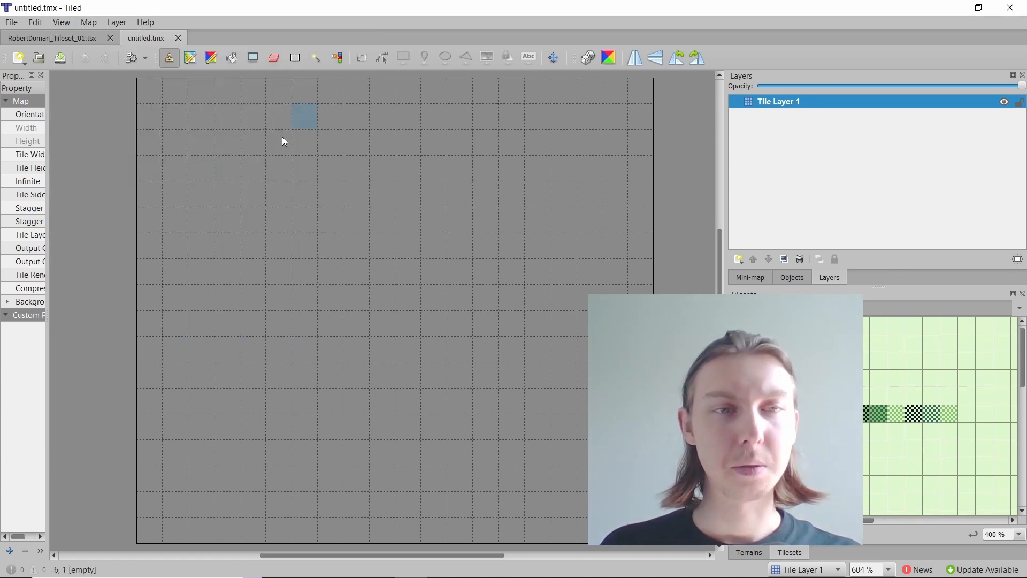
Step: Fill the whole map on Tile Layer 1 with the plain green ground tile using Bucket Fill
scroll(942, 418, "down", 2)
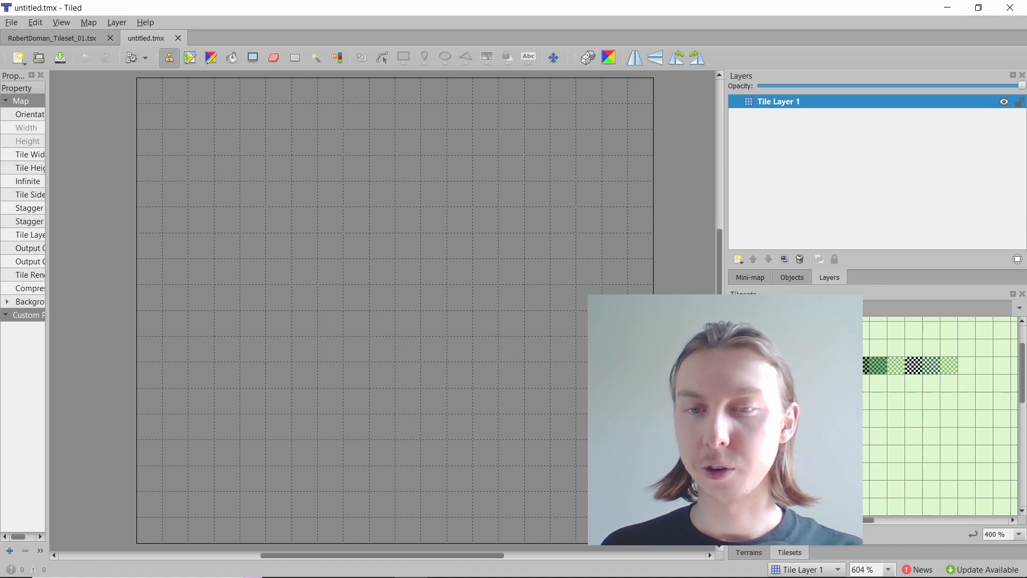
scroll(942, 418, "up", 2)
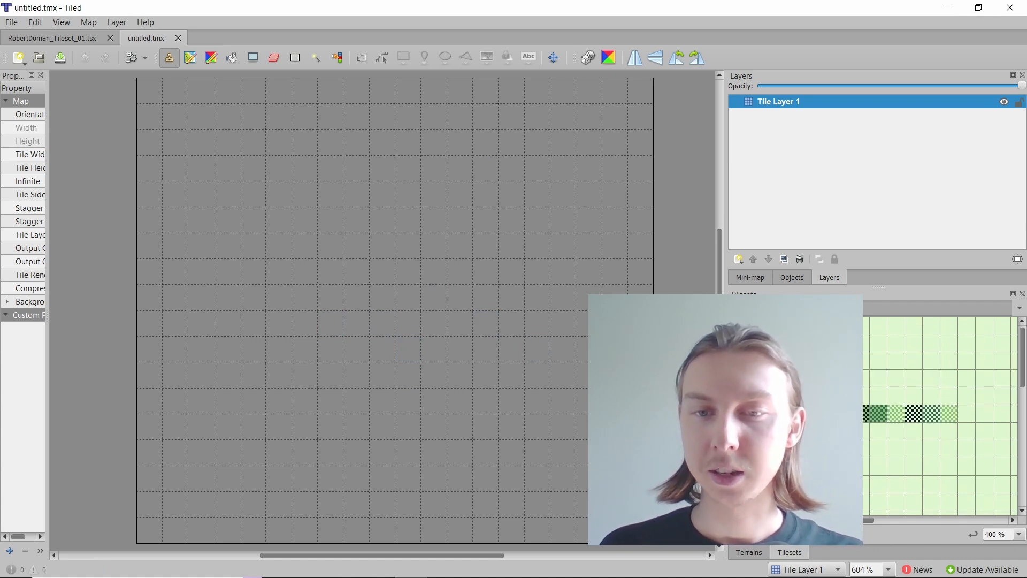
left_click(232, 57)
left_click(497, 314)
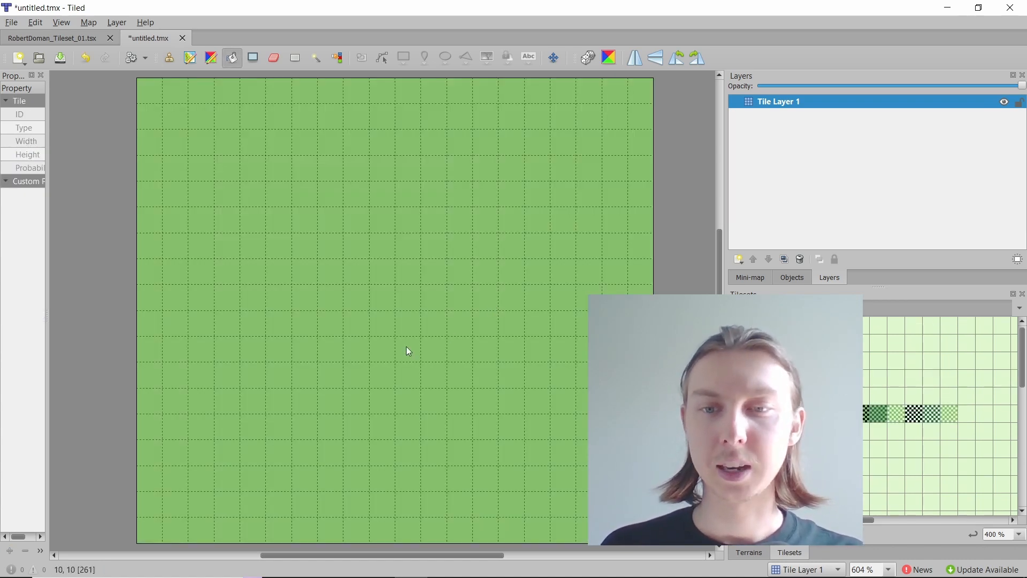
Step: Place a grass tuft tile at three scattered spots on the green map with the Stamp Brush
left_click(169, 58)
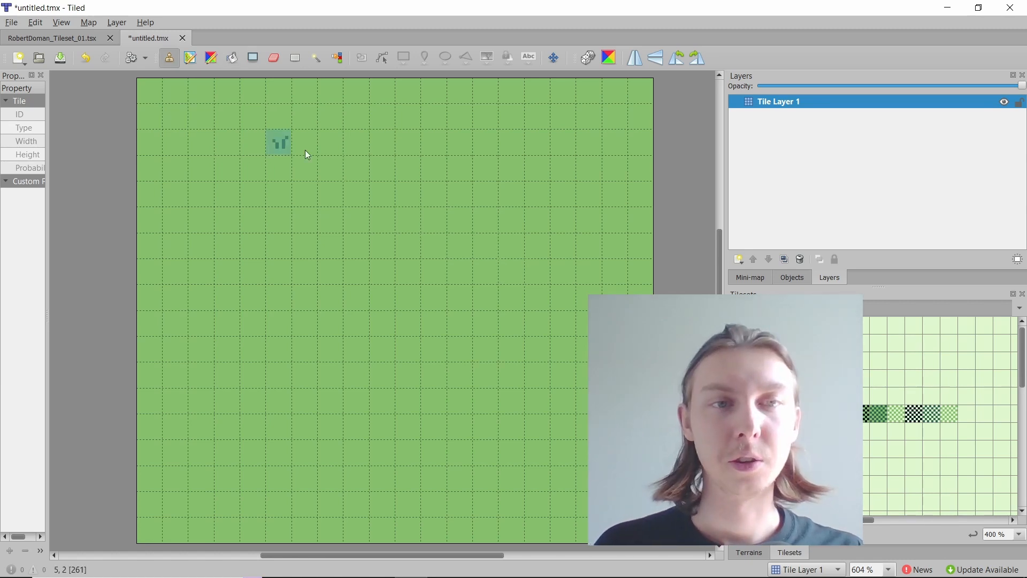
left_click(407, 224)
left_click(282, 321)
left_click(539, 322)
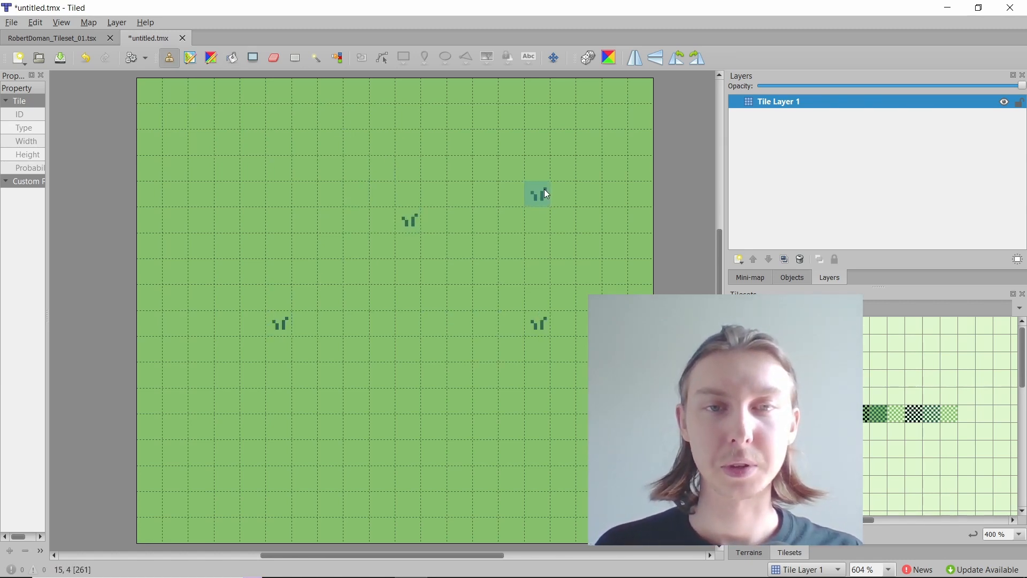
Step: Undo the three grass tuft stamps
key("ctrl+z")
key("ctrl+z")
key("ctrl+z")
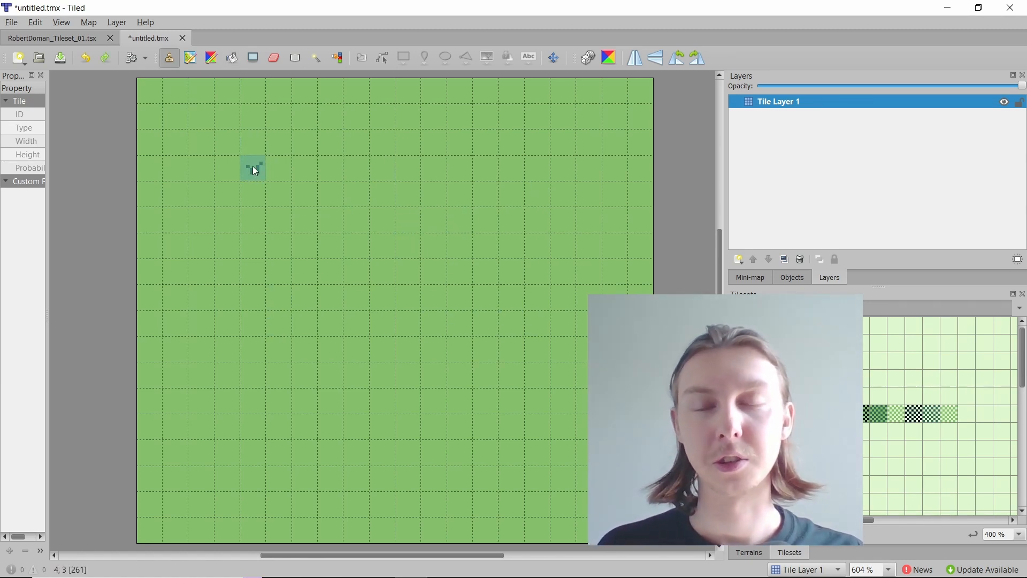
Step: Stamp the grass tuft tile at map cells 7,5, 14,5 and 9,11
left_click(332, 220)
left_click(513, 220)
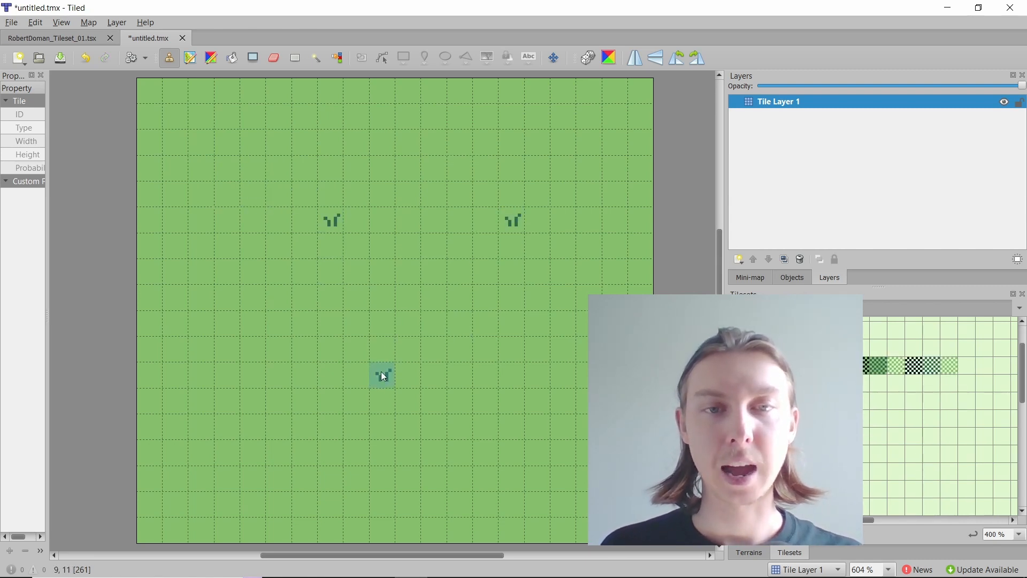
left_click(384, 374)
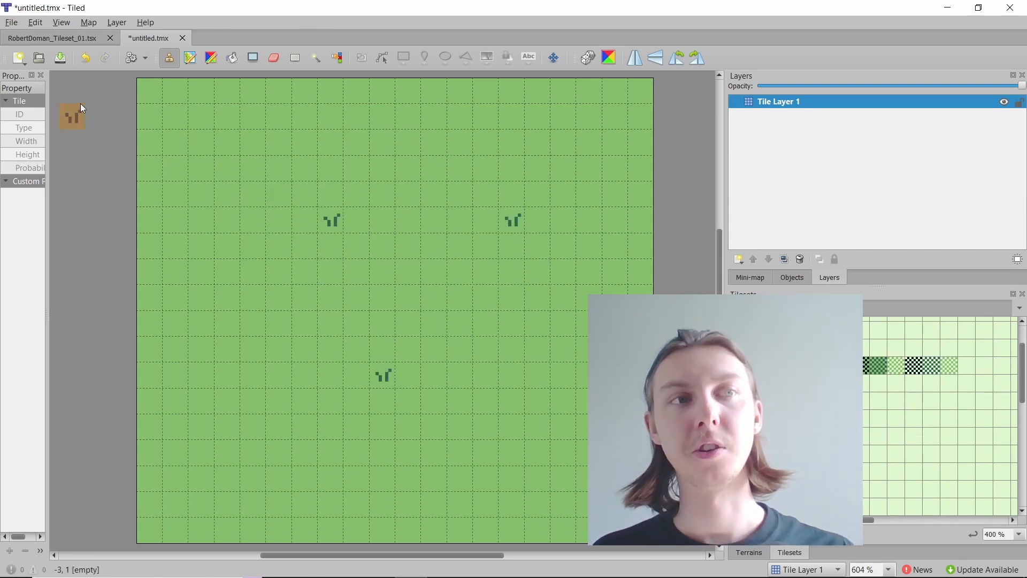
left_click(12, 23)
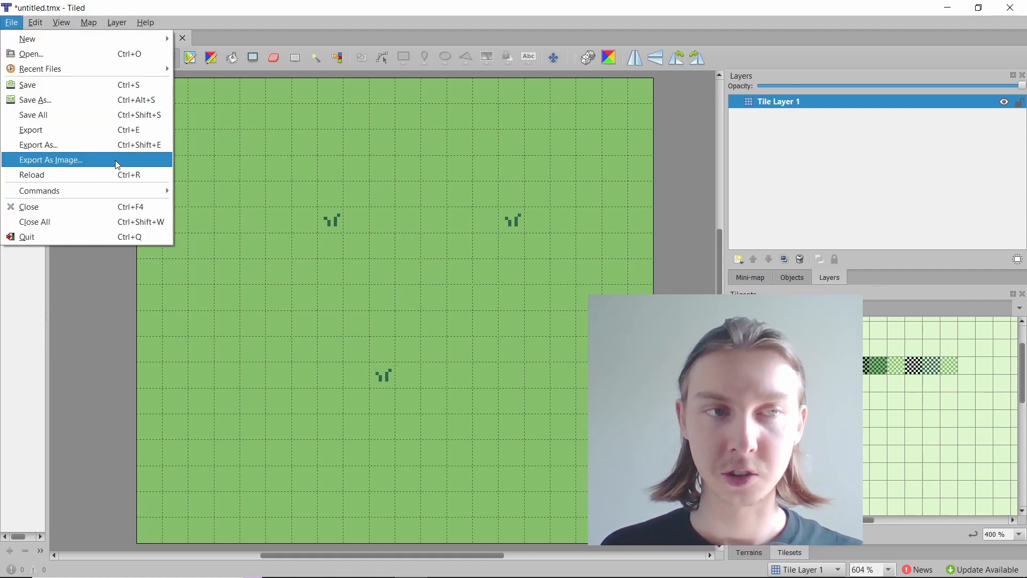
left_click(313, 17)
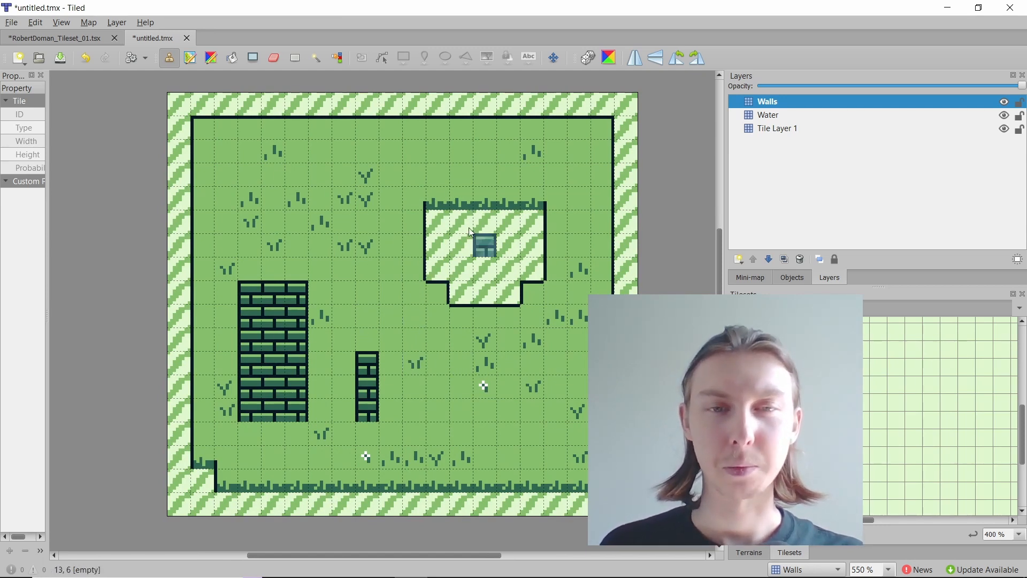
Step: Examine the completed map with its Walls, Water and Tile Layer 1 layers alongside the tileset
scroll(797, 412, "up", 3)
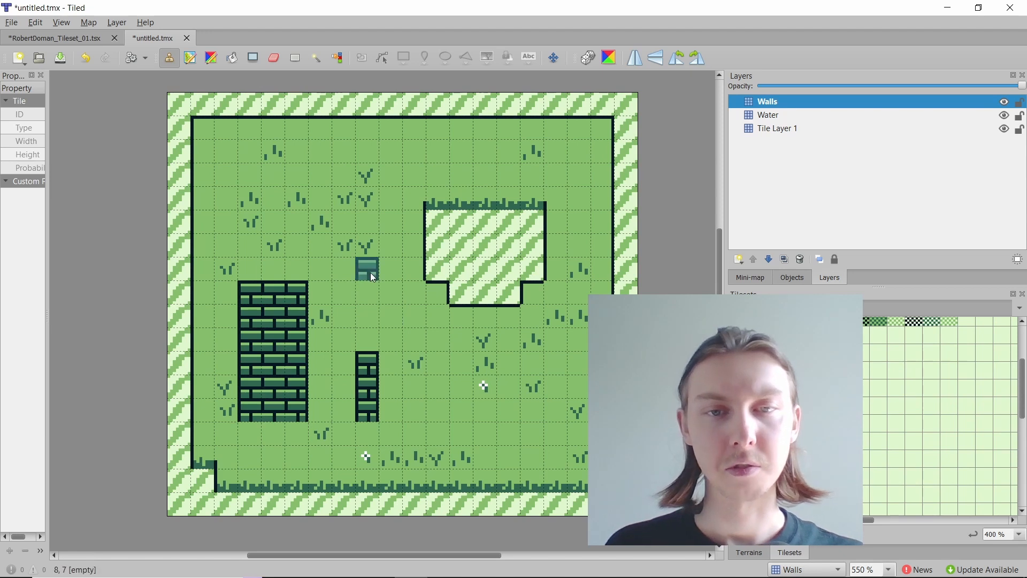
scroll(797, 412, "down", 1)
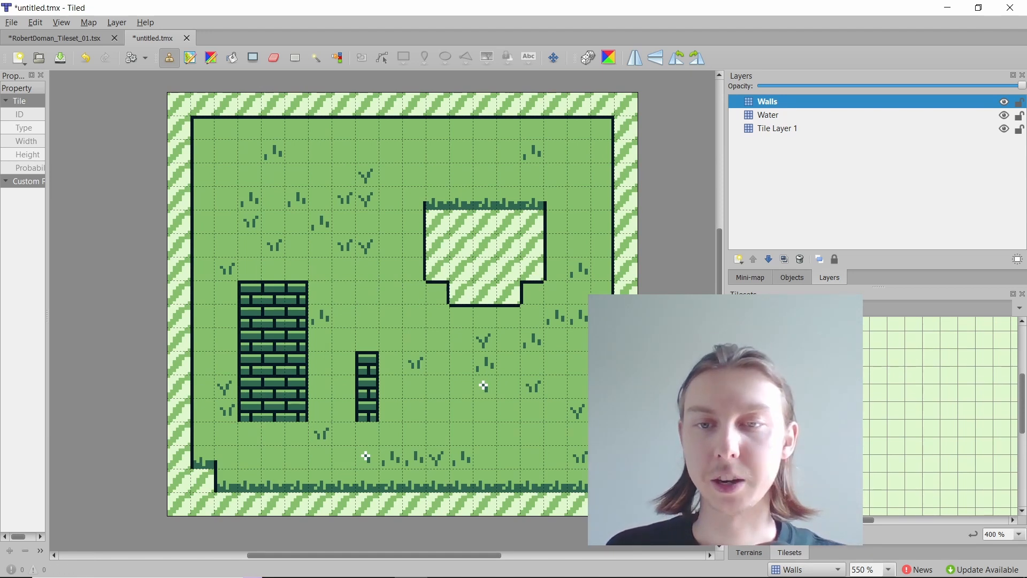
scroll(798, 412, "up", 1)
scroll(941, 412, "up", 1)
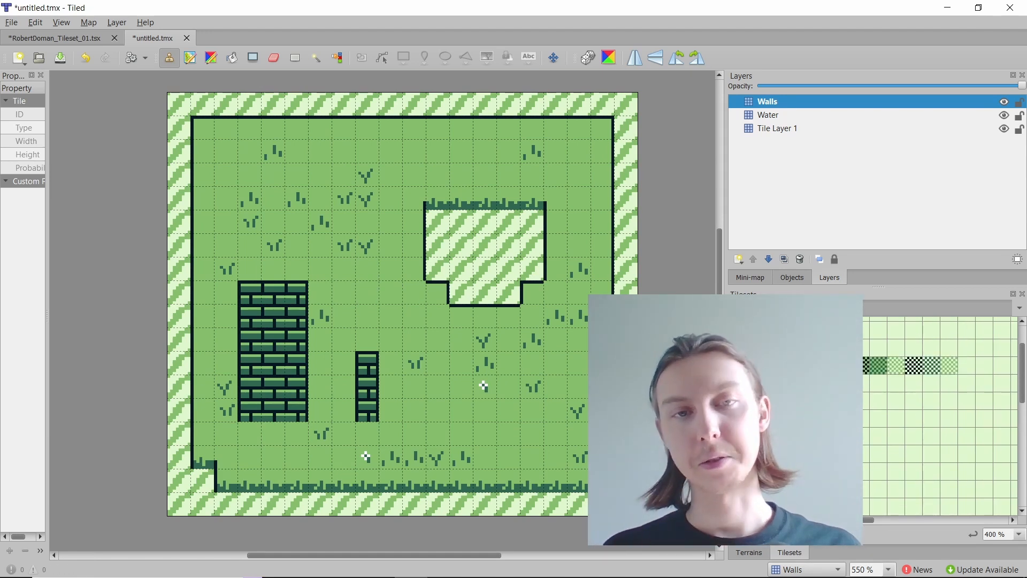
scroll(440, 270, "up", 2)
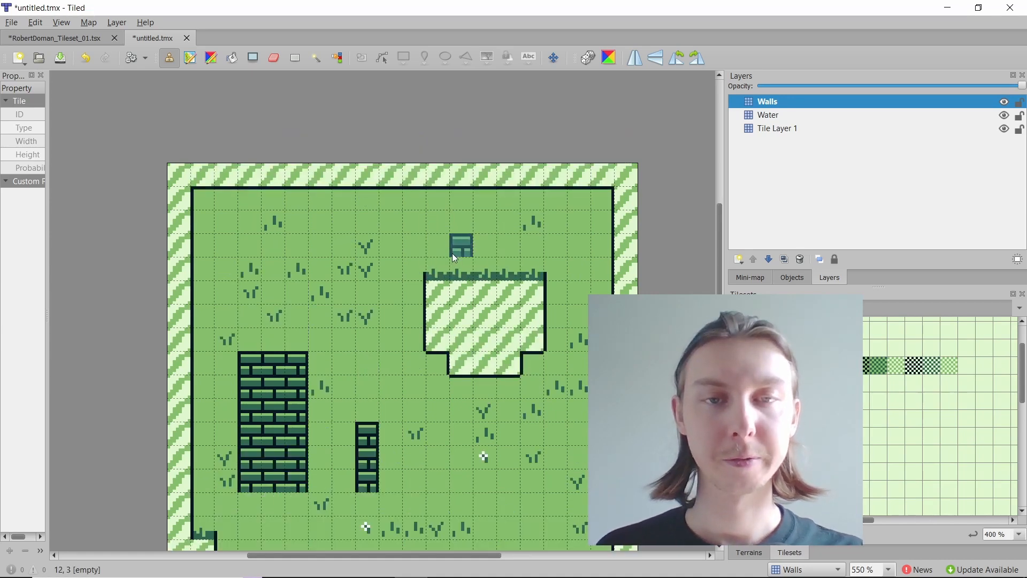
scroll(452, 252, "down", 2)
Step: Activate the Rectangular Select tool and open the file commands for the completed map
key("r")
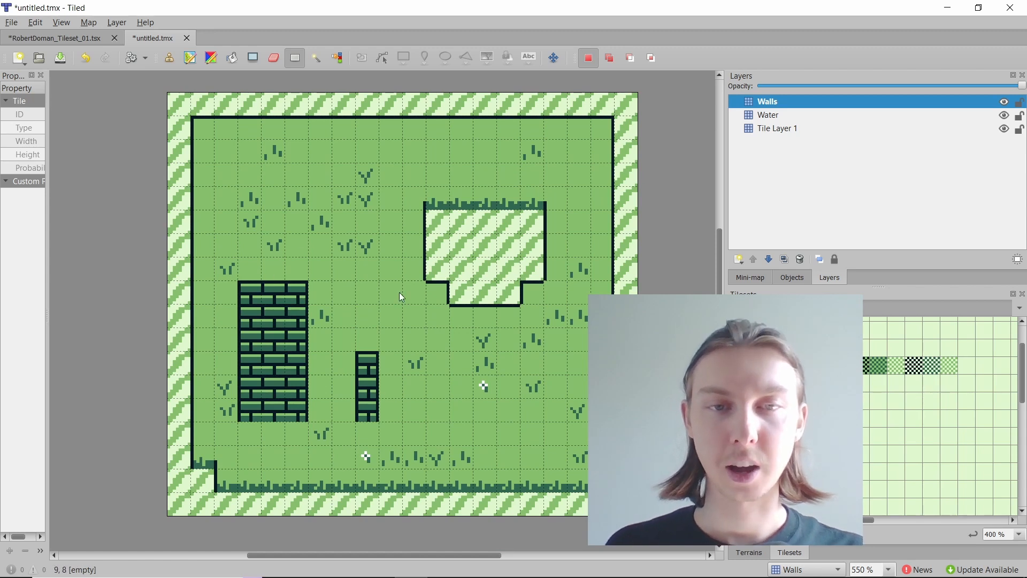
left_click(12, 22)
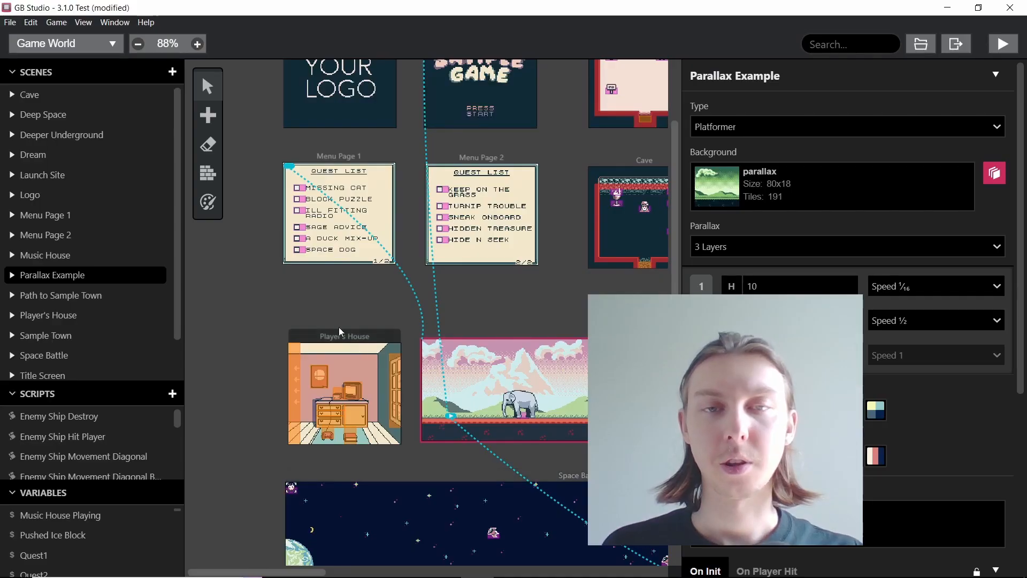
Step: In GB Studio, add a new scene in the empty area below the Underground scene
scroll(293, 235, "down", 1)
scroll(293, 235, "down", 5)
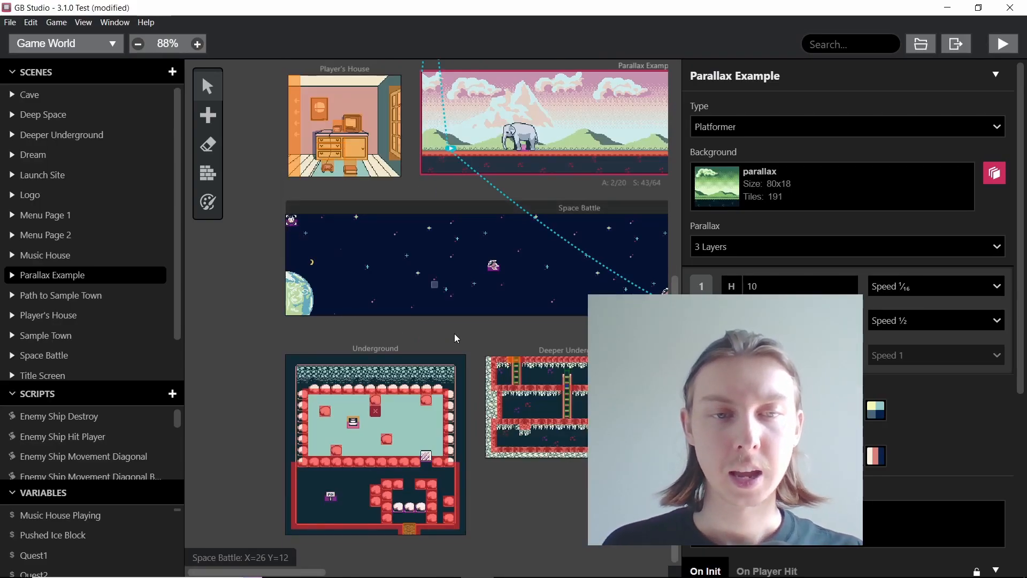
left_click(559, 509)
left_click(208, 115)
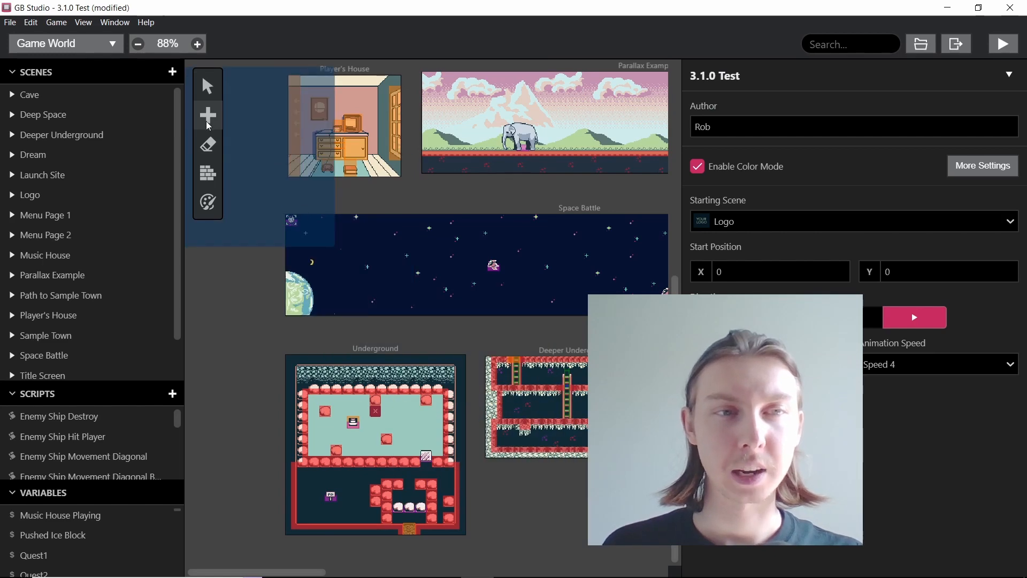
left_click(257, 167)
scroll(569, 495, "down", 5)
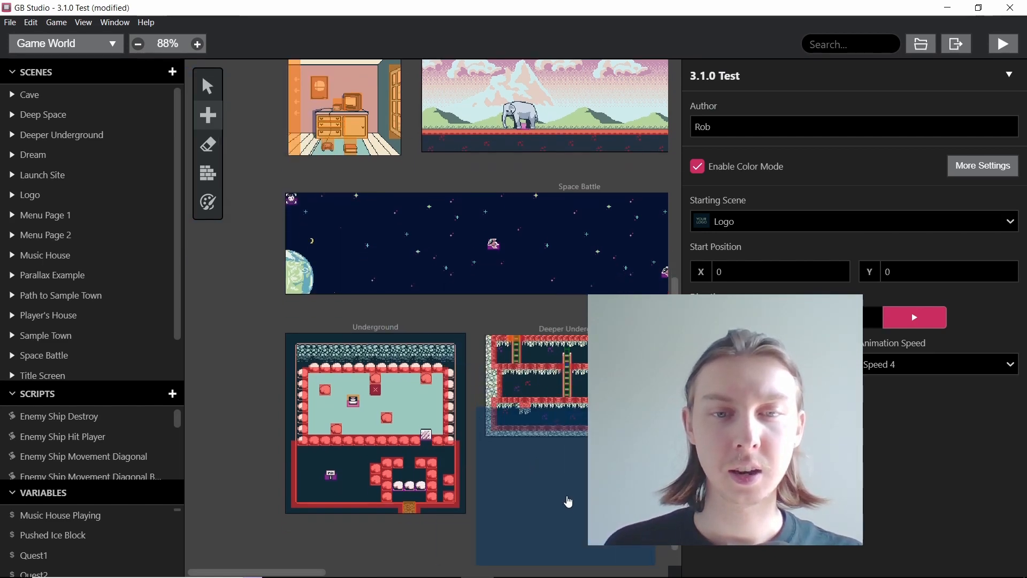
left_click(338, 465)
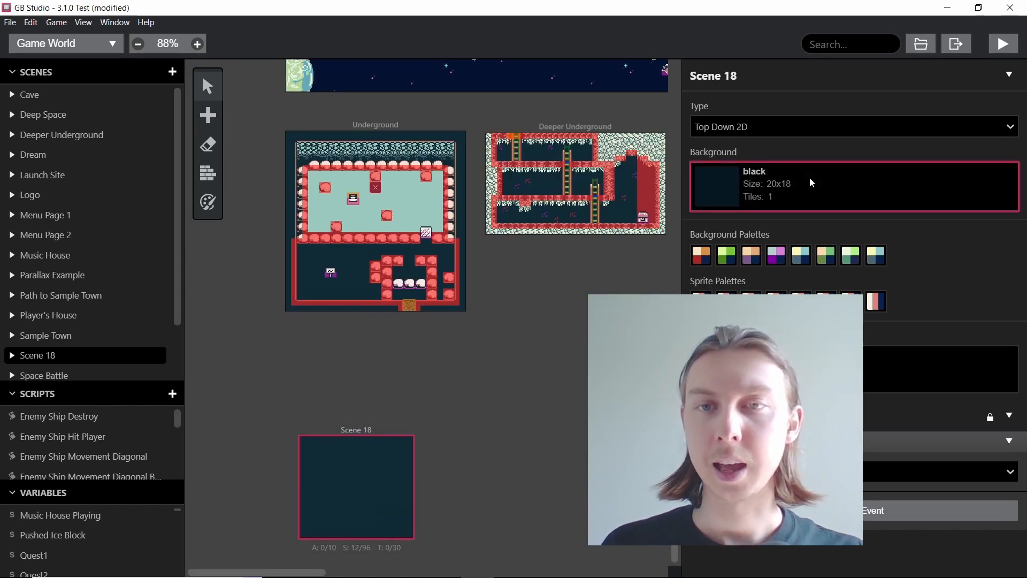
Step: Search the backgrounds for "un" and set the new scene's background to untitled
left_click(787, 186)
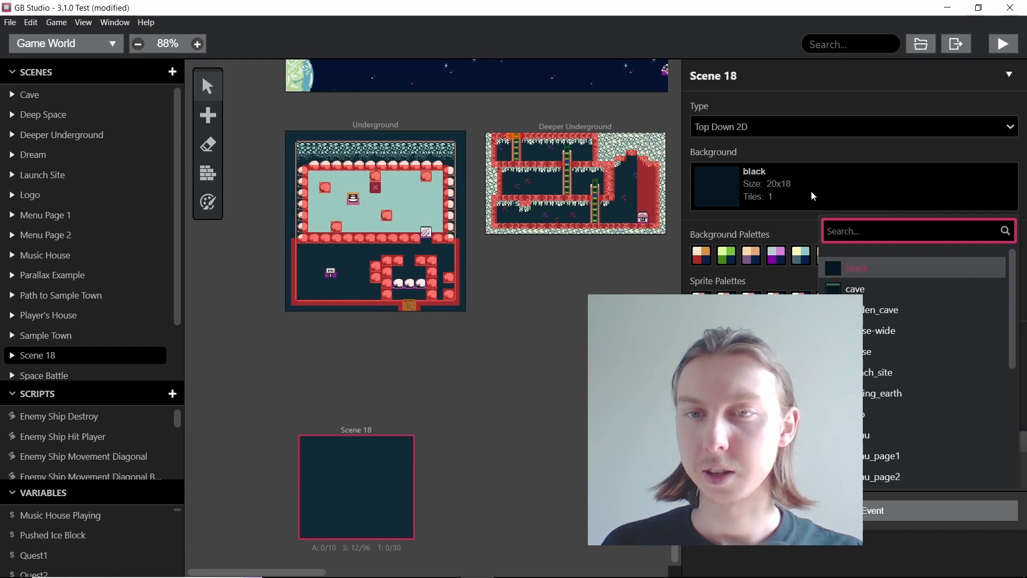
type("u")
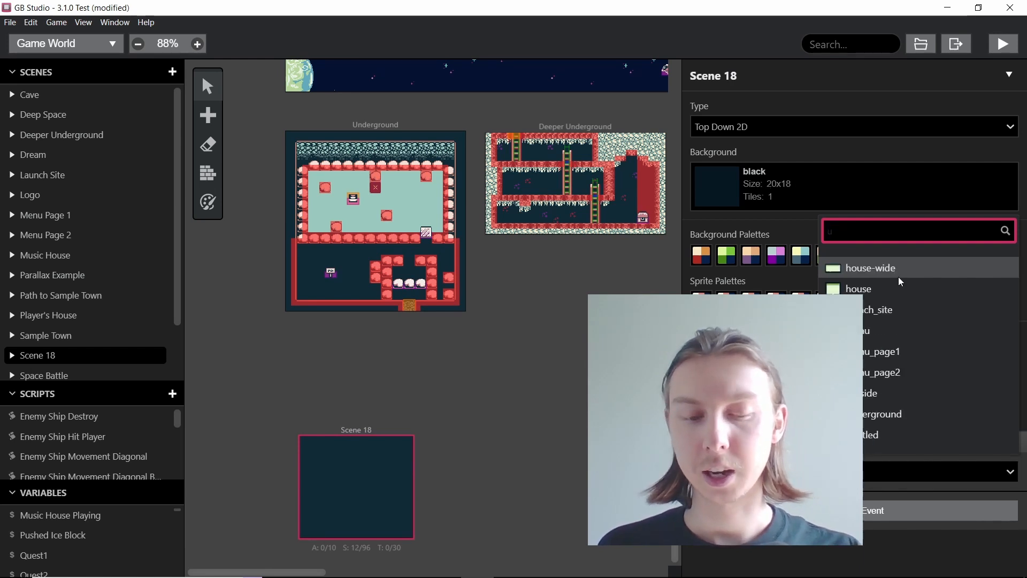
type("n")
left_click(883, 309)
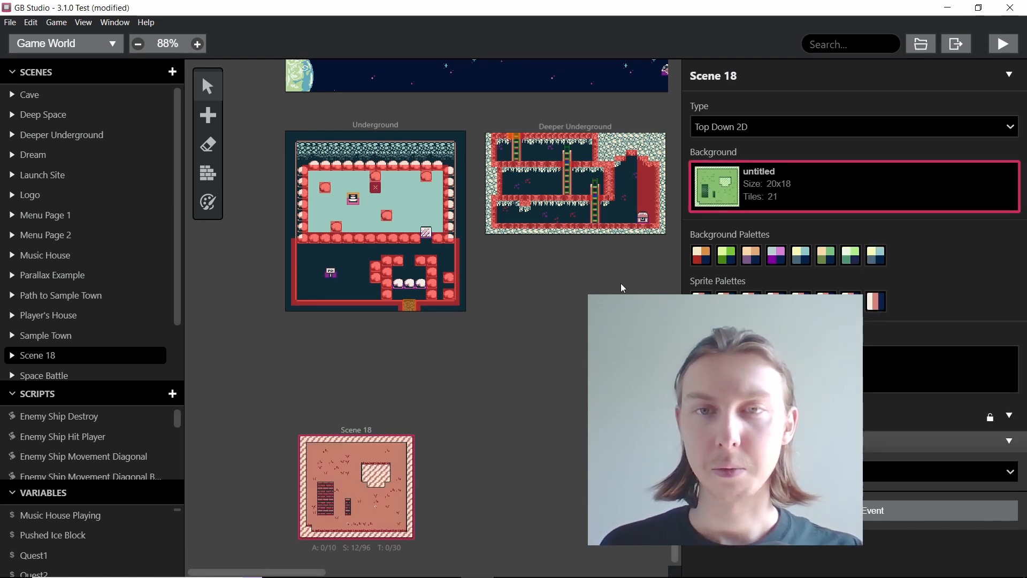
Step: Recolor the whole new scene with the green second background palette using the color tool's fill brush
scroll(358, 473, "up", 5)
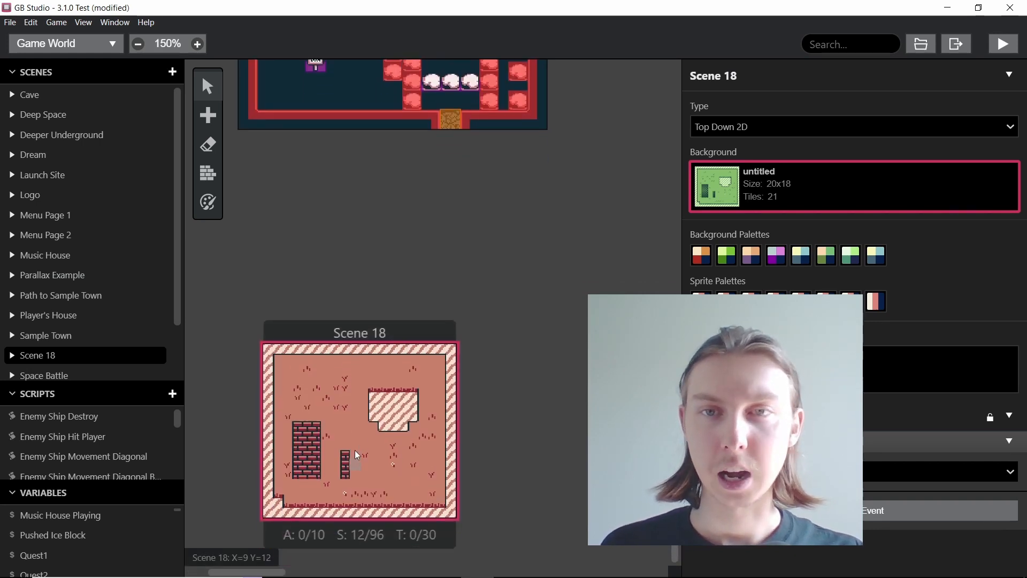
left_click(208, 202)
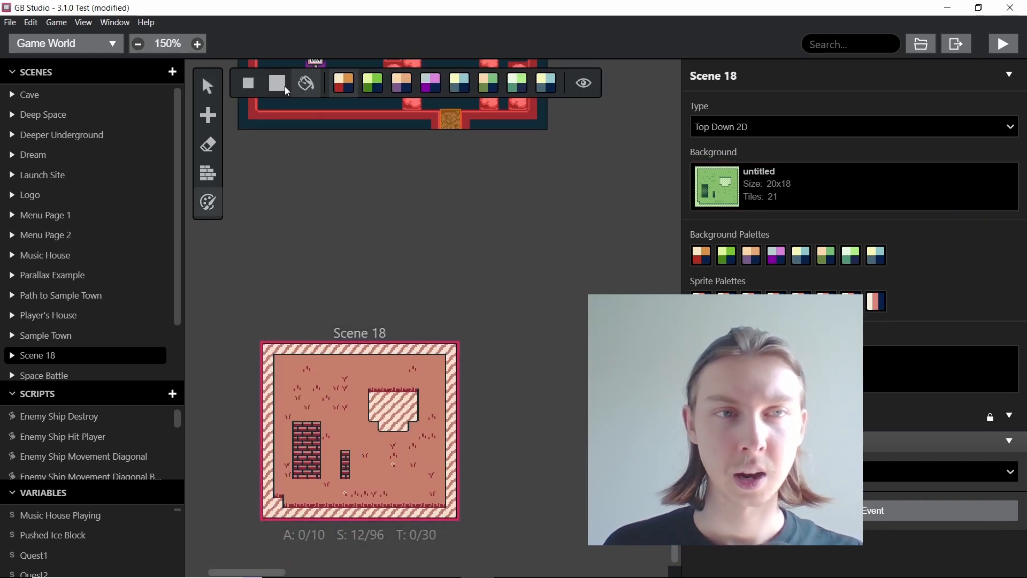
left_click(375, 87)
left_click(346, 403)
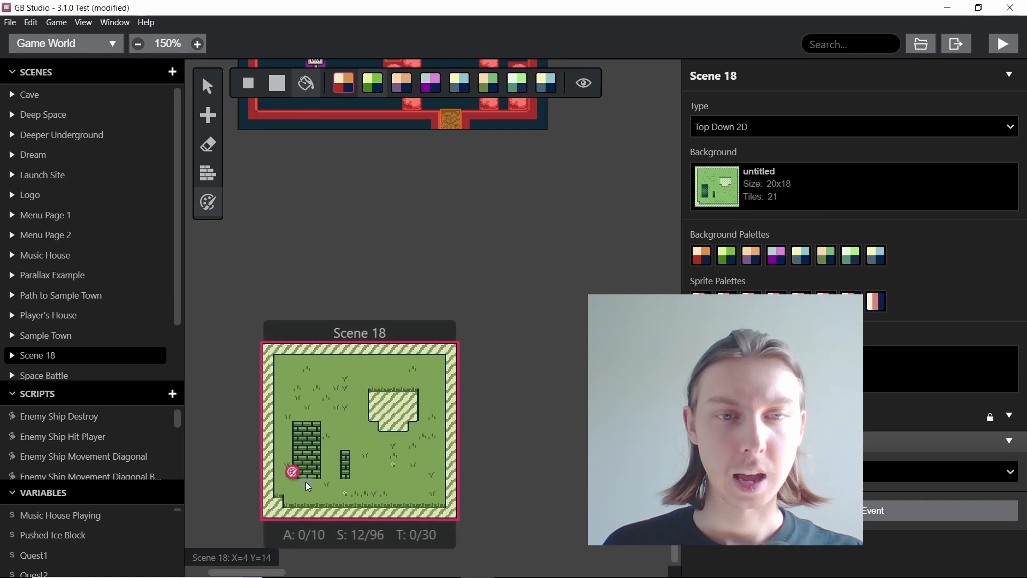
Step: Recolor the striped outer border and the inner striped block with the fifth background palette, painting the border with the small brush
scroll(306, 483, "up", 3)
scroll(315, 476, "down", 1)
left_click(459, 84)
left_click(251, 85)
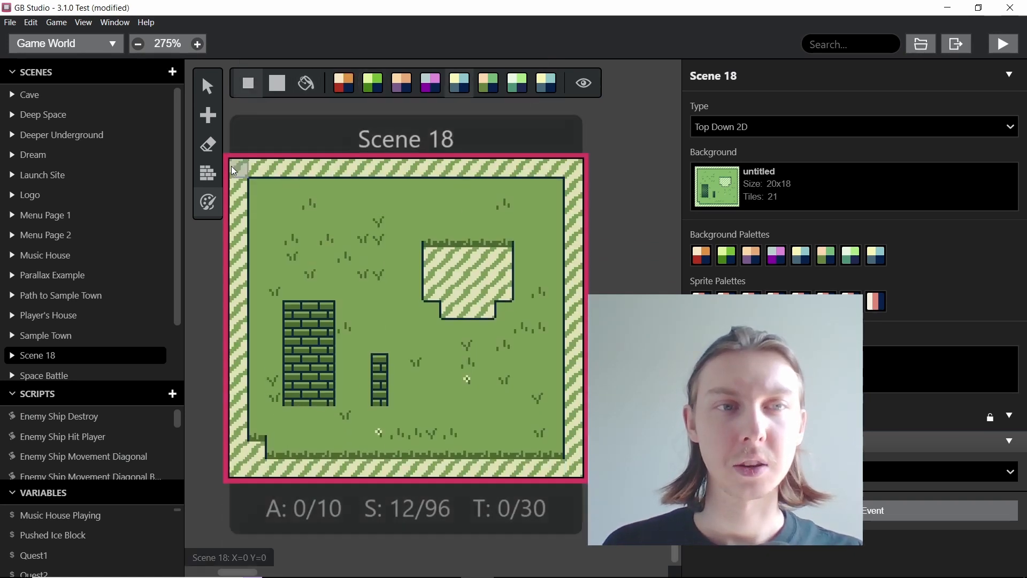
left_click(574, 167, "shift")
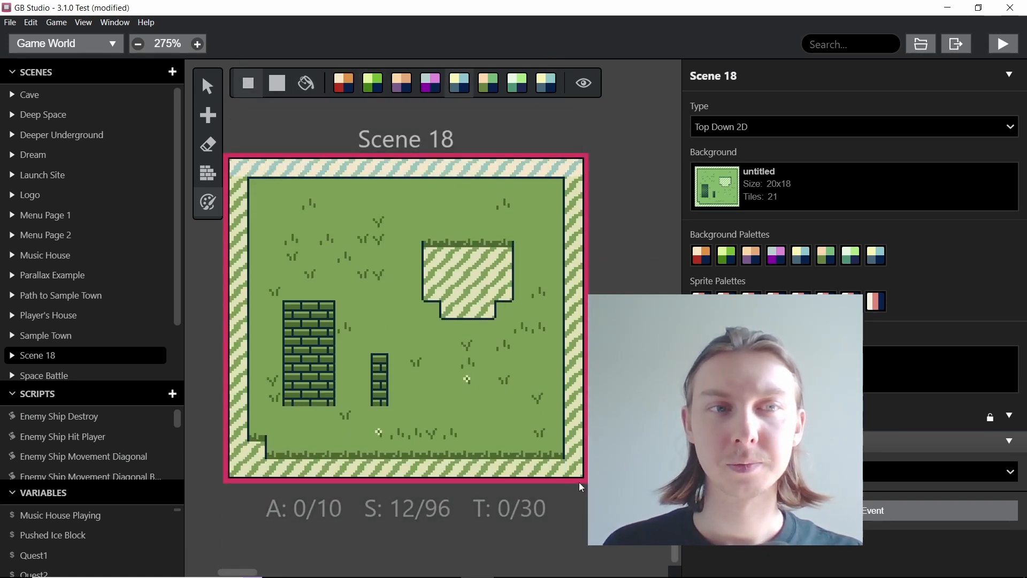
left_click(574, 467, "shift")
left_click(239, 466, "shift")
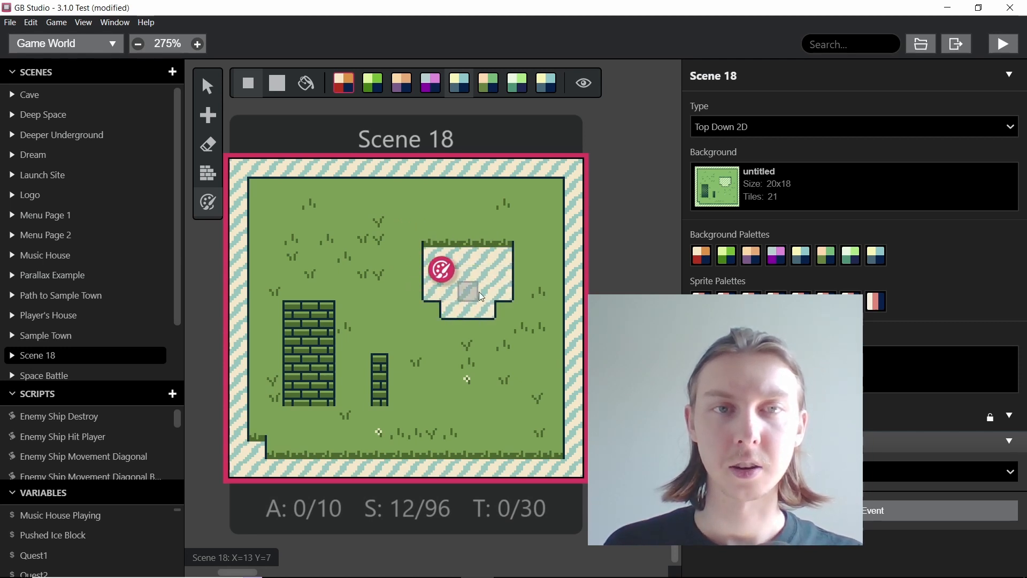
Step: Recolor the large brick wall and the narrow brick column with the third background palette, using the large and small brushes
left_click(401, 85)
left_click(278, 85)
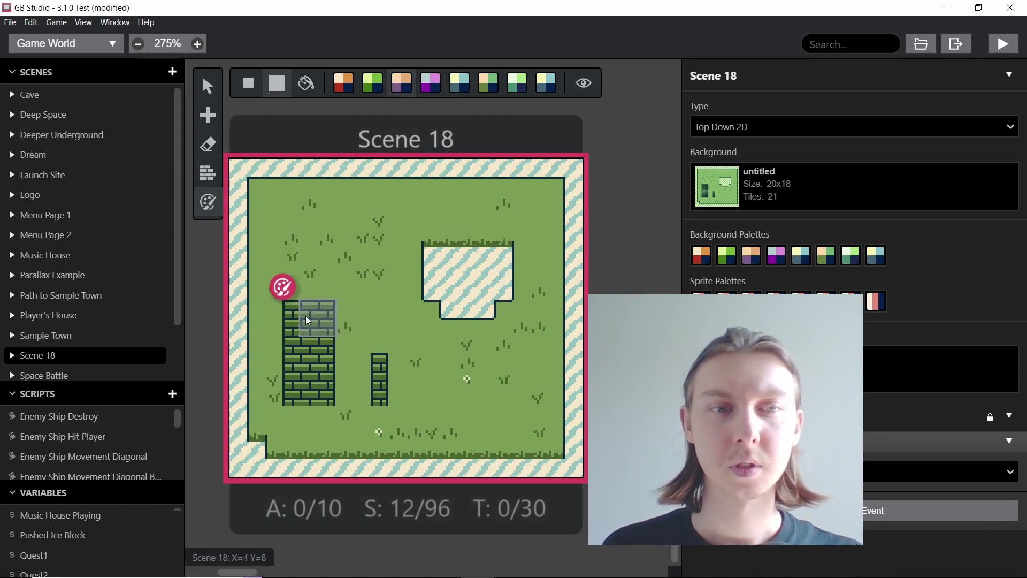
left_click_drag(294, 314, 315, 317)
mouse_move(312, 399)
left_mouse_down()
mouse_move(309, 381)
mouse_move(295, 377)
mouse_move(308, 326)
left_mouse_up()
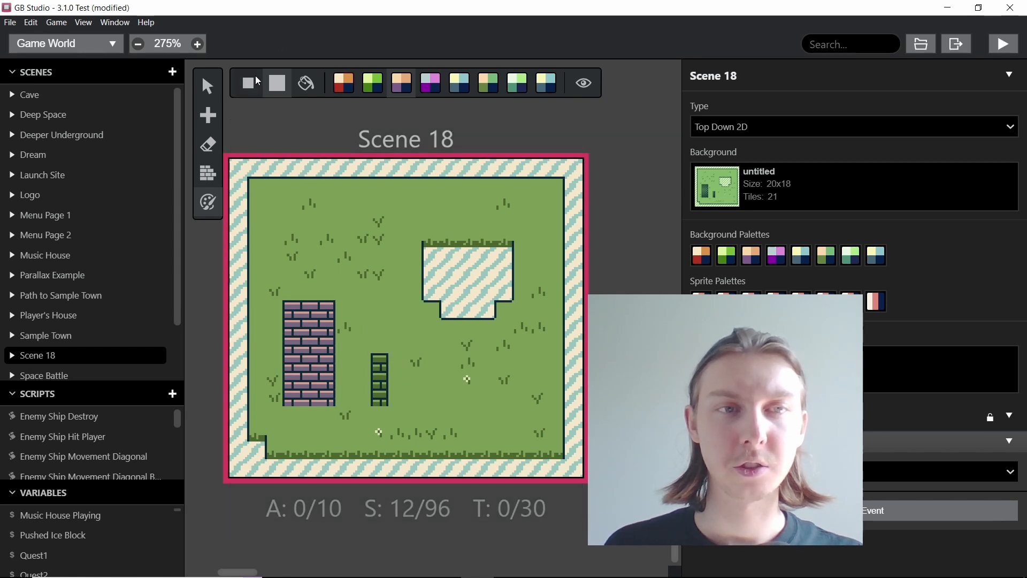
left_click(249, 83)
left_click_drag(374, 362, 378, 402)
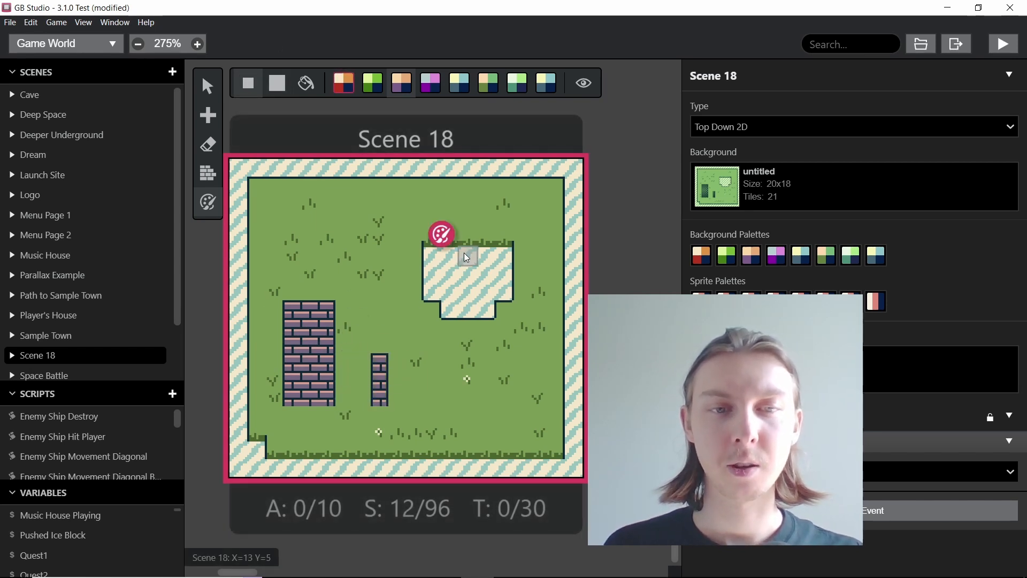
Step: Paint solid collision tiles over the striped border on all four sides of the scene, undoing the misaligned bottom line
left_click(214, 176)
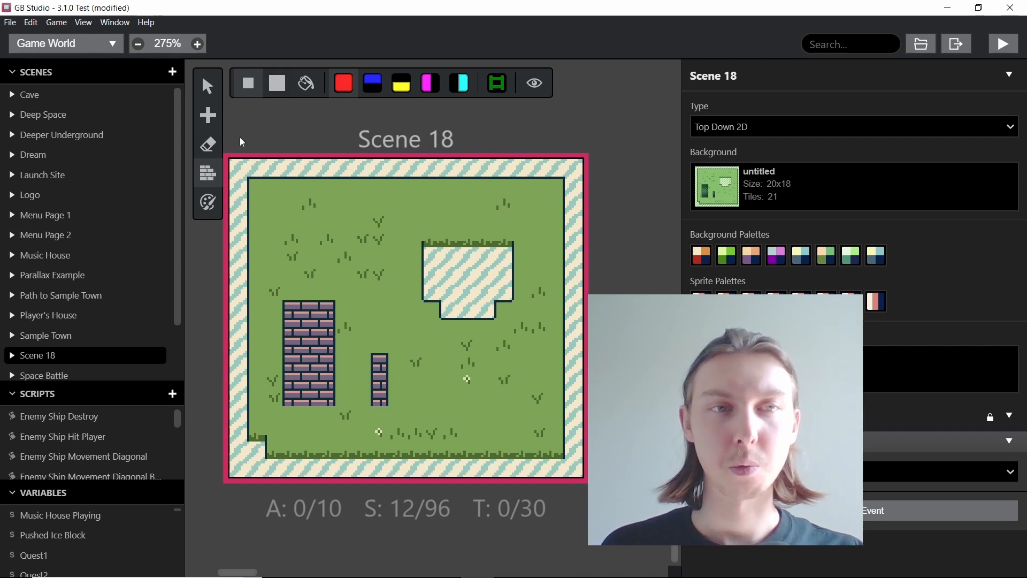
left_click(573, 167, "shift")
left_click(574, 452, "shift")
left_click(239, 470, "shift")
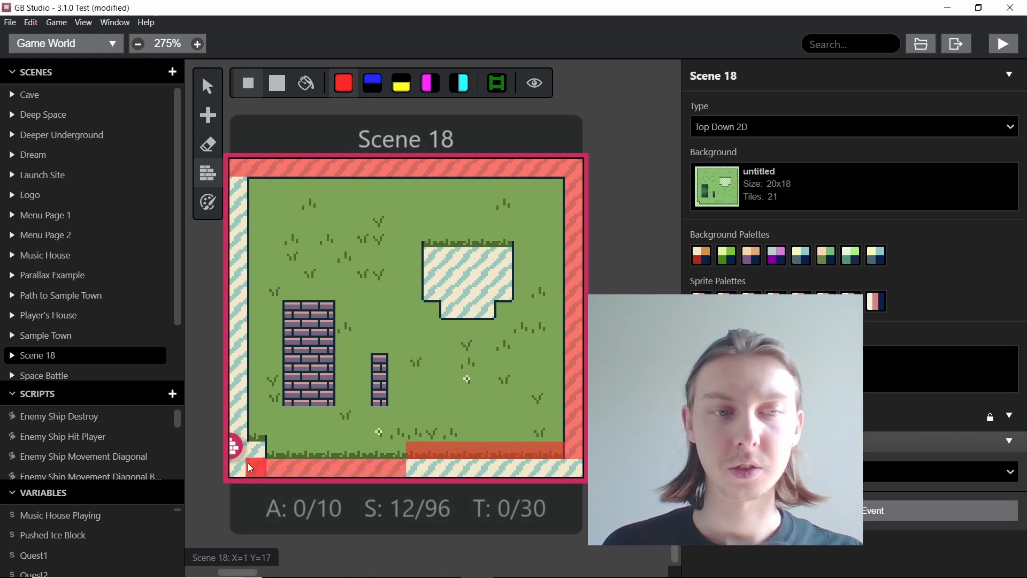
key("ctrl+z")
left_click(573, 467)
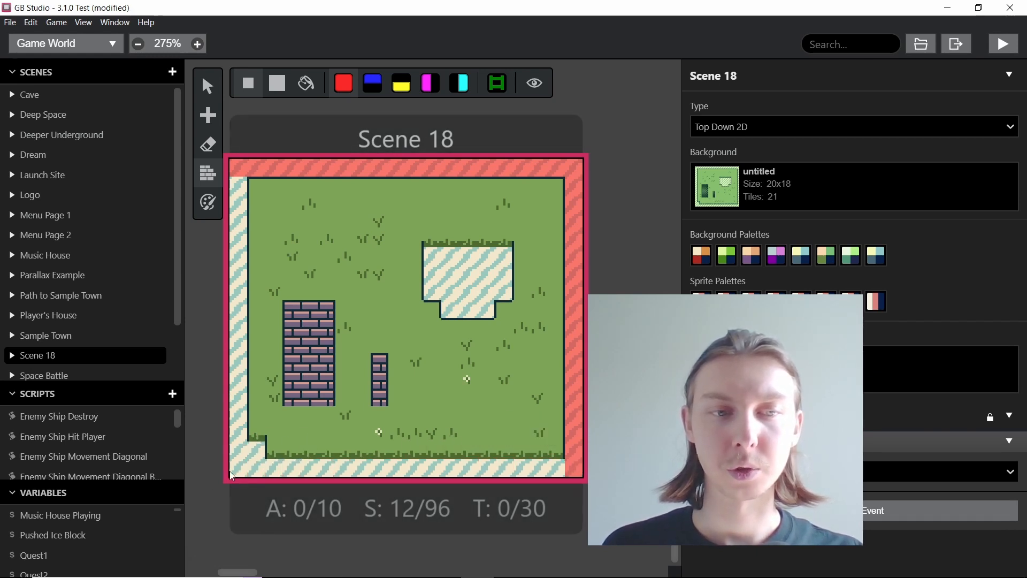
left_click(256, 468, "shift")
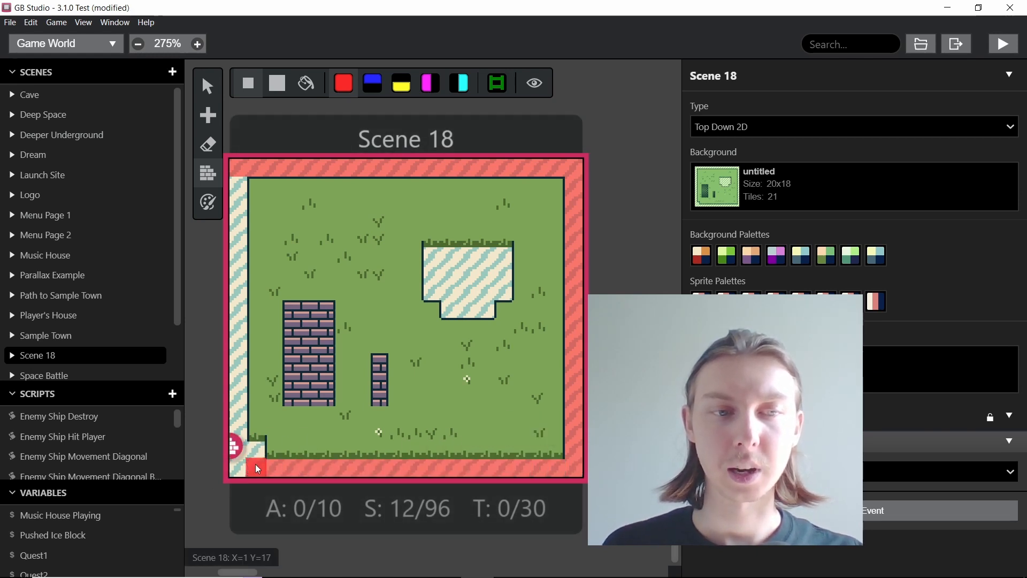
left_click(239, 188, "shift")
Step: Cover the inner striped block and both brick structures with solid collision tiles, using the large brush for the block
left_click(279, 85)
left_click(428, 258)
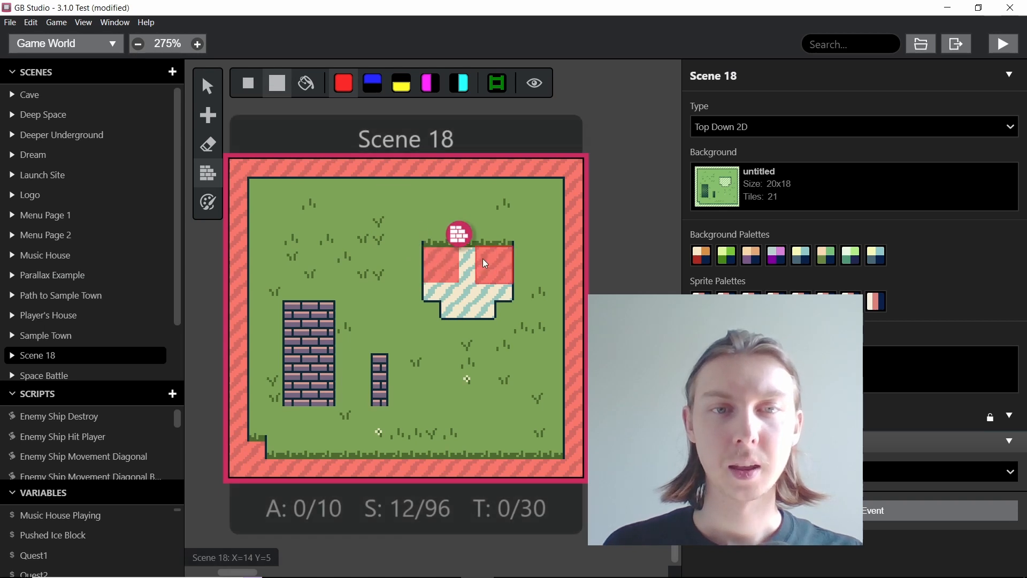
left_click(482, 260, "shift")
left_click(483, 277)
left_click(440, 273)
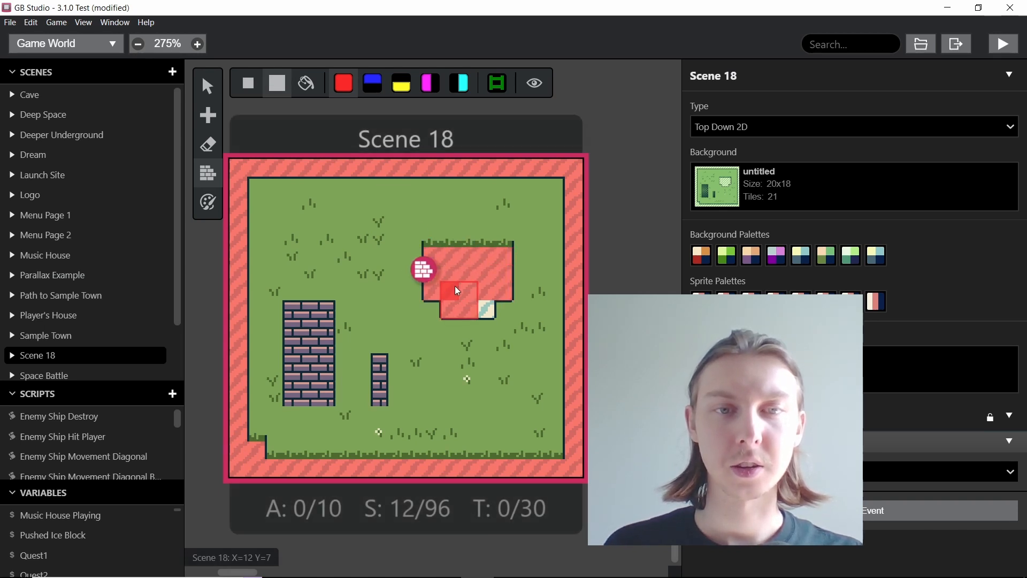
left_click(455, 289)
left_click(465, 291)
mouse_move(304, 313)
left_mouse_down()
mouse_move(298, 375)
mouse_move(311, 385)
mouse_move(315, 329)
left_mouse_up()
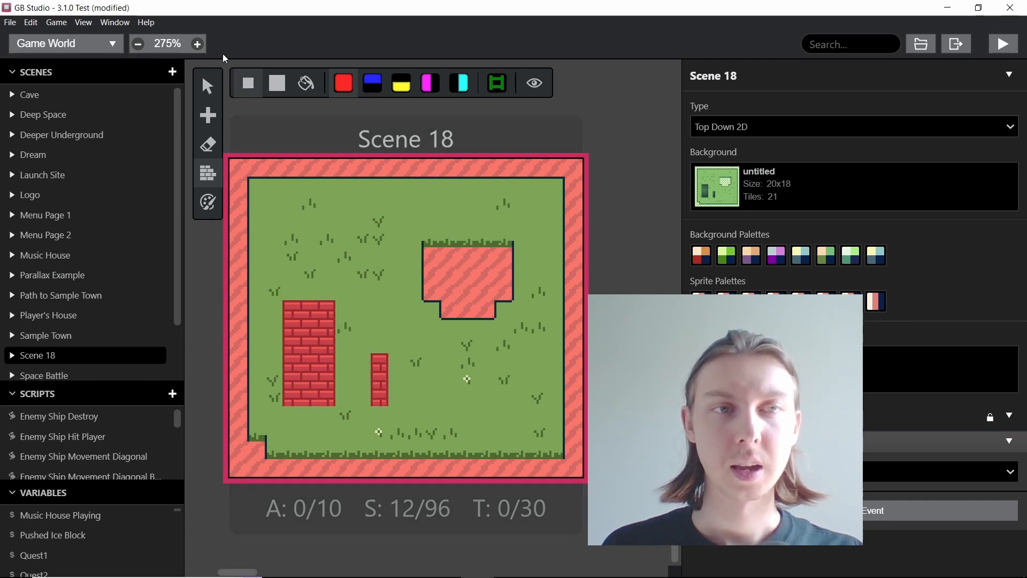
Step: Set the project's starting scene to Scene 18 and move the player start to X 6, Y 4
left_click(207, 82)
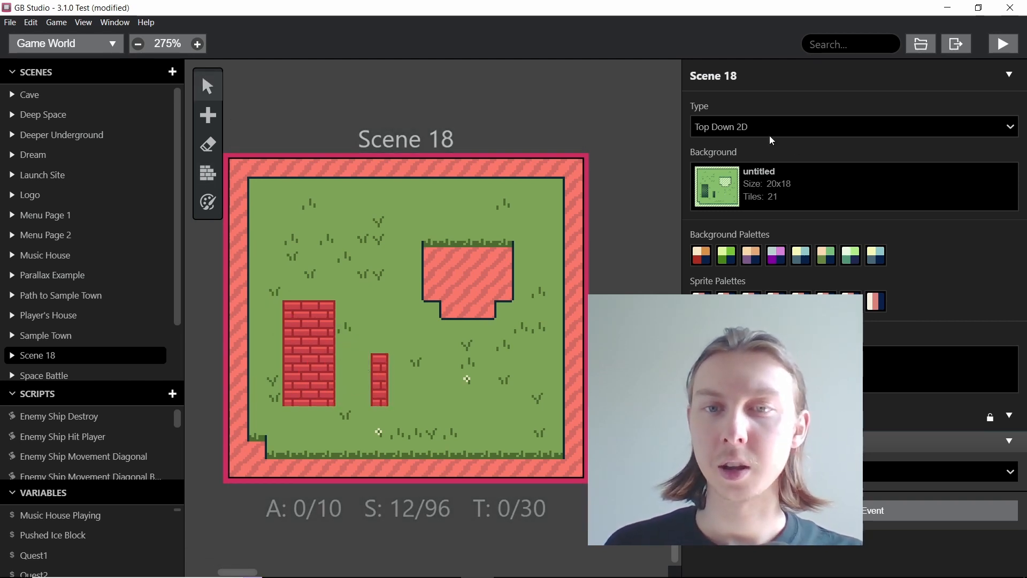
left_click(647, 206)
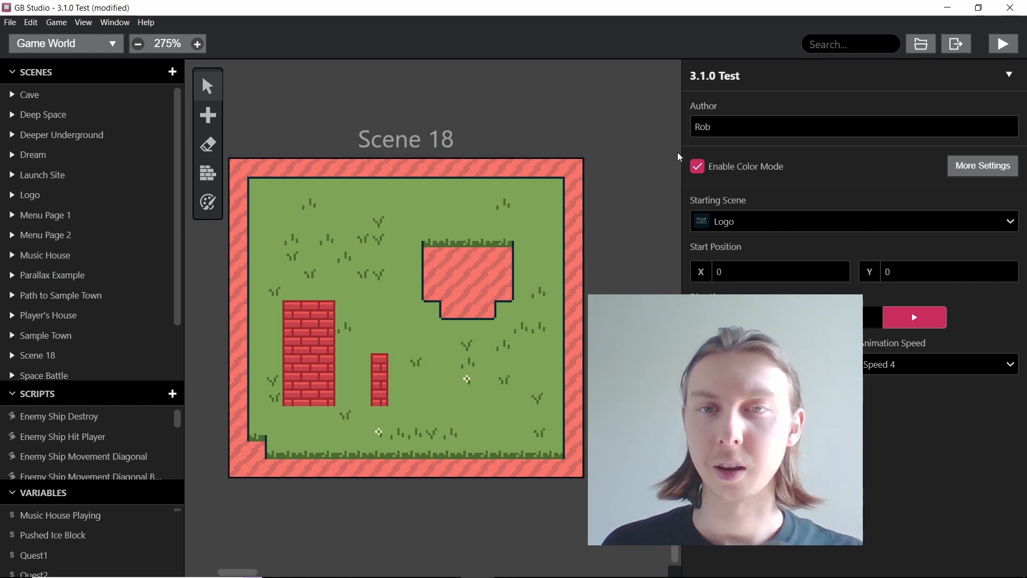
left_click(748, 229)
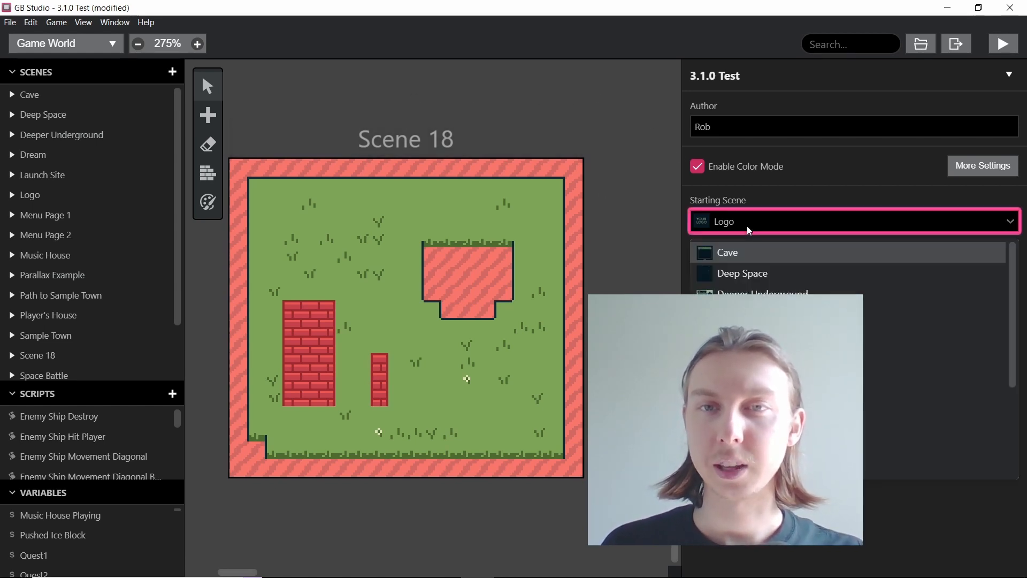
type("sc")
left_click(765, 254)
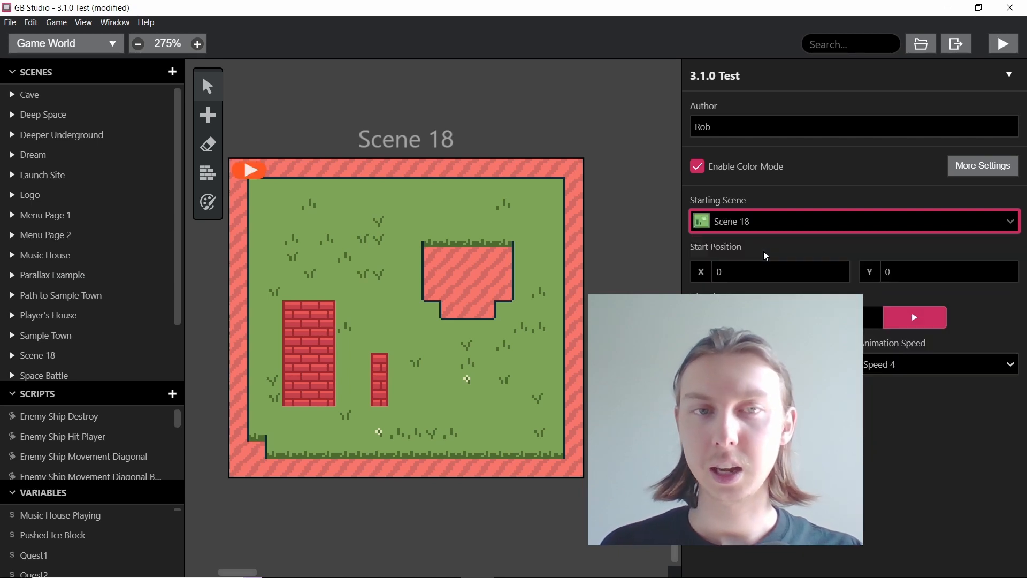
left_click_drag(251, 171, 355, 240)
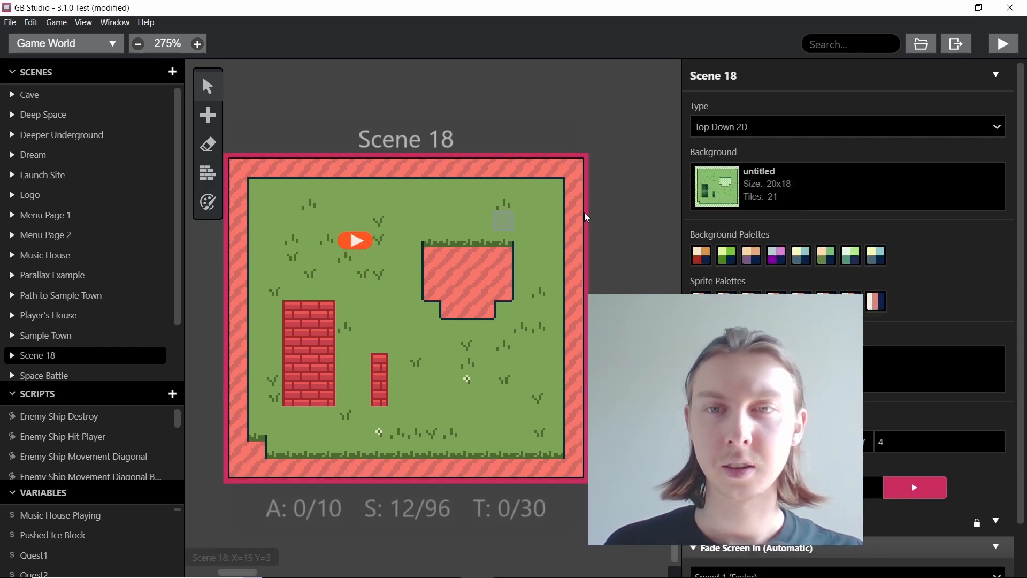
Step: Run the game and walk the character around the border, striped block and brick walls to test the collisions
left_click(1013, 47)
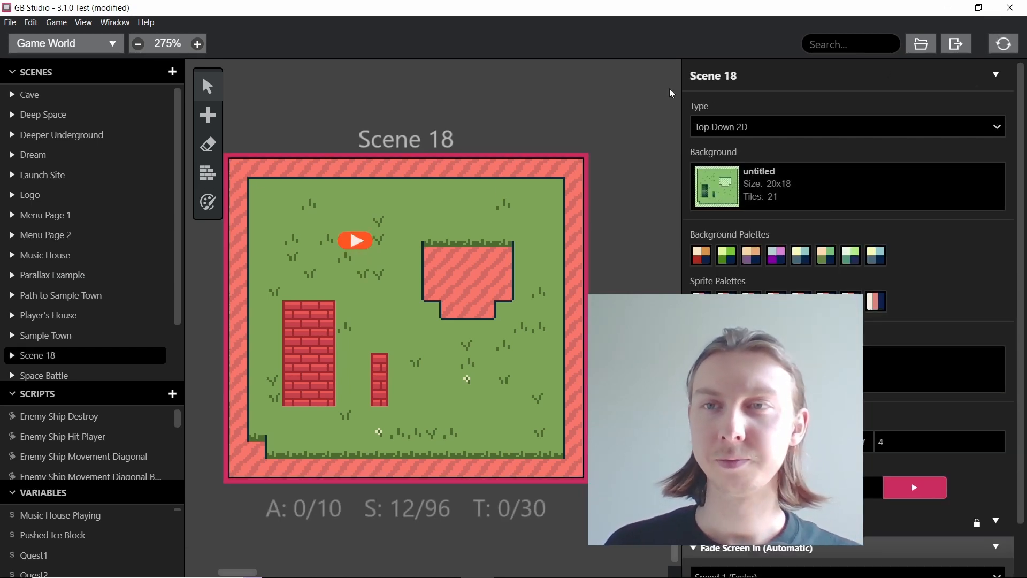
left_click_drag(444, 110, 403, 98)
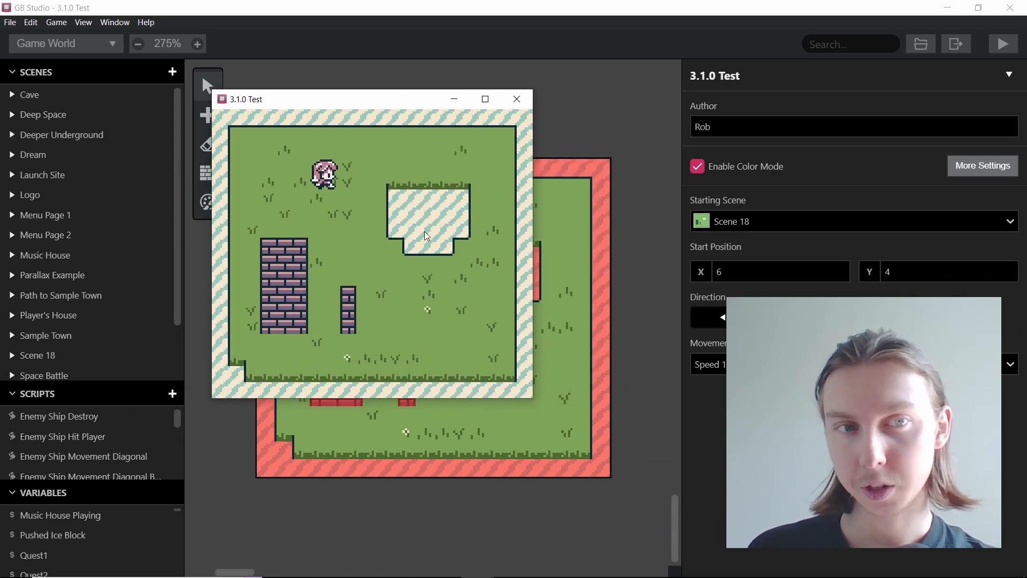
key("Down")
key("Right")
key("Up")
key("Left")
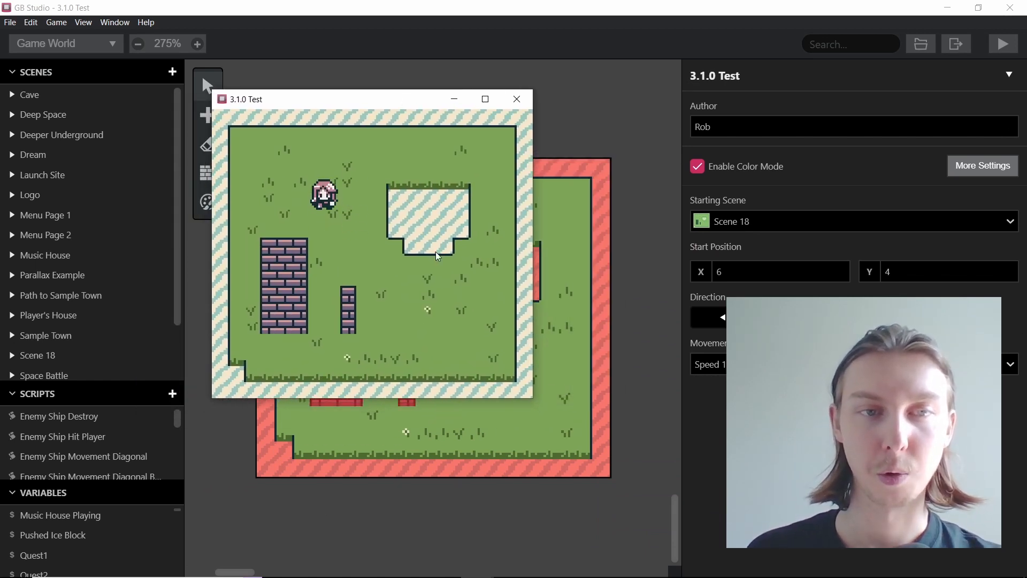
key("Down")
key("Right")
key("Right")
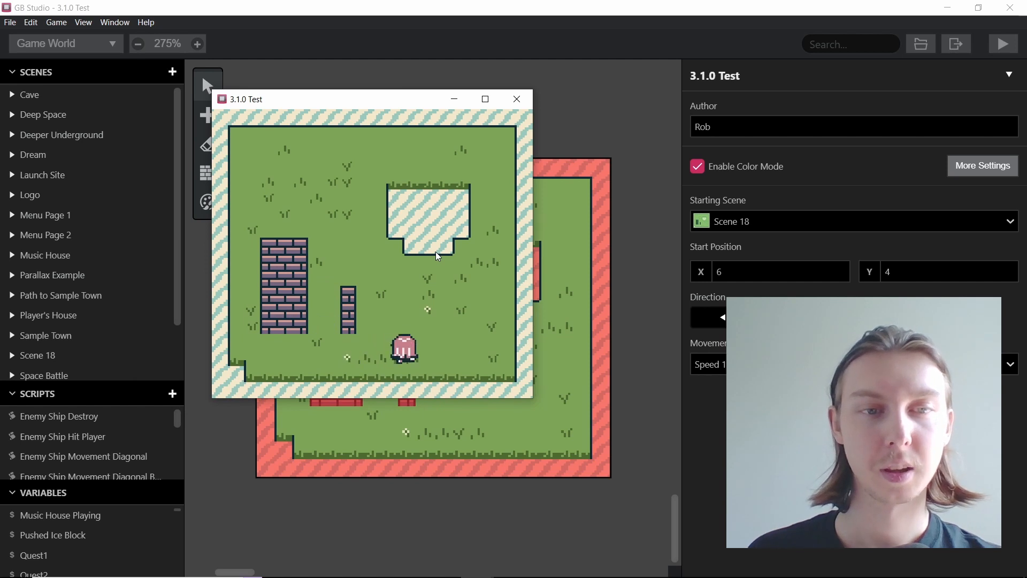
key("Up")
key("Right")
key("Up")
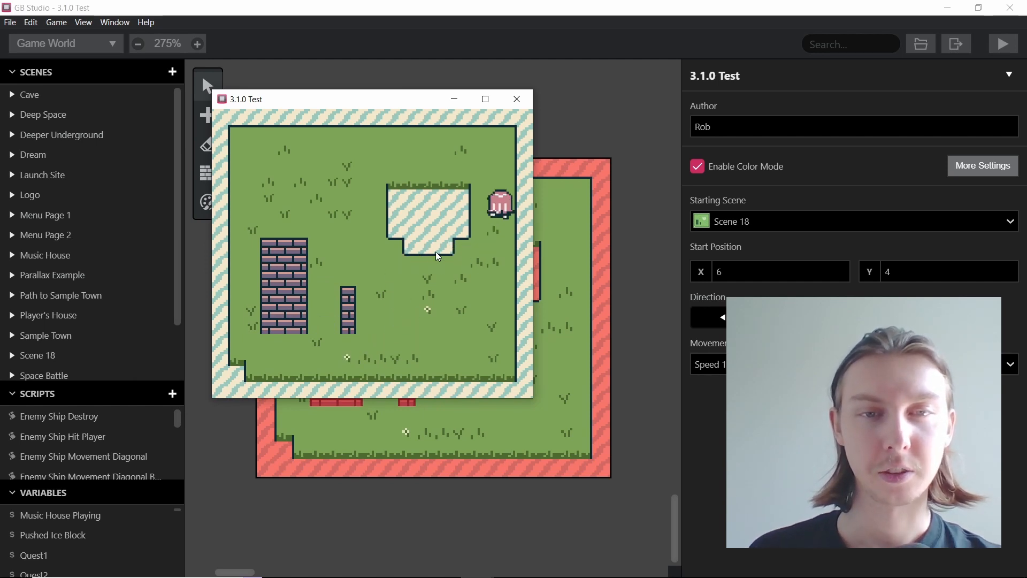
key("Left")
key("Left")
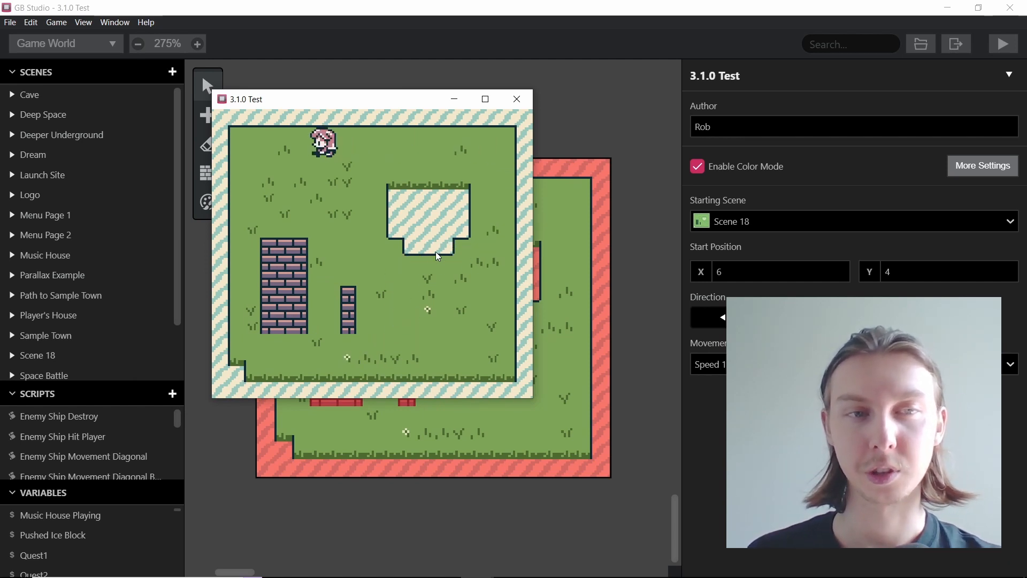
key("Down")
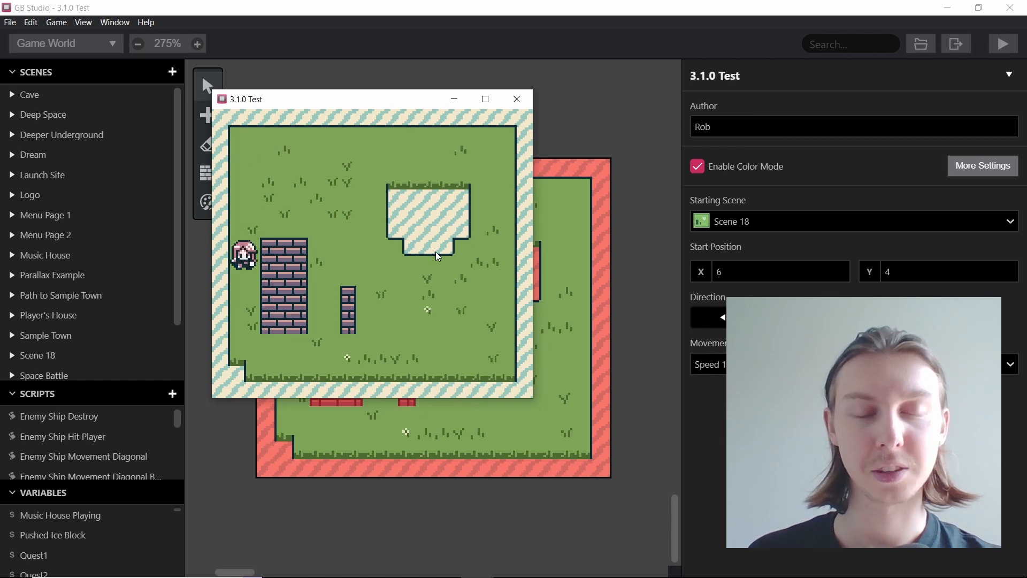
key("Right")
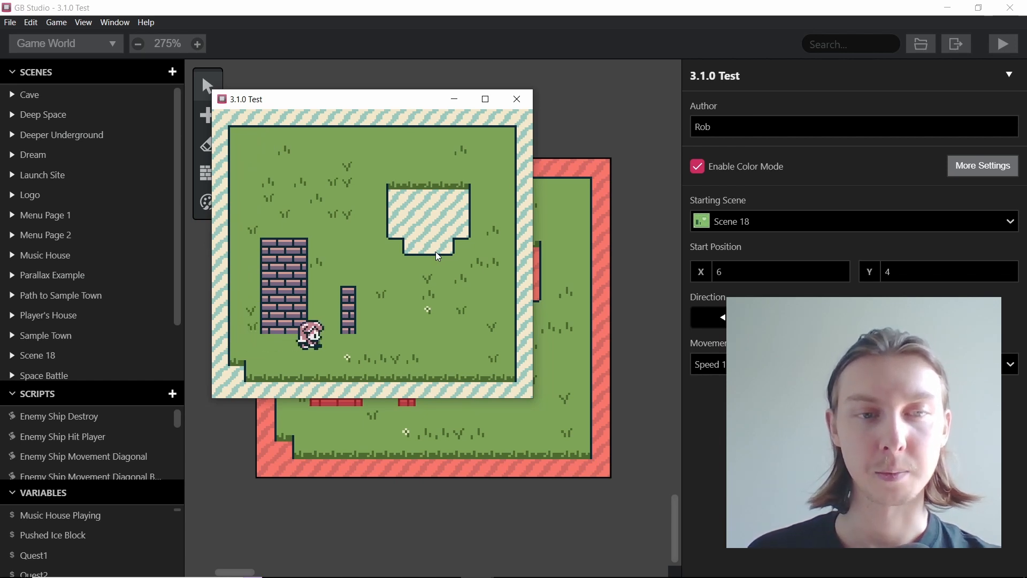
key("Up")
key("Right")
key("Down")
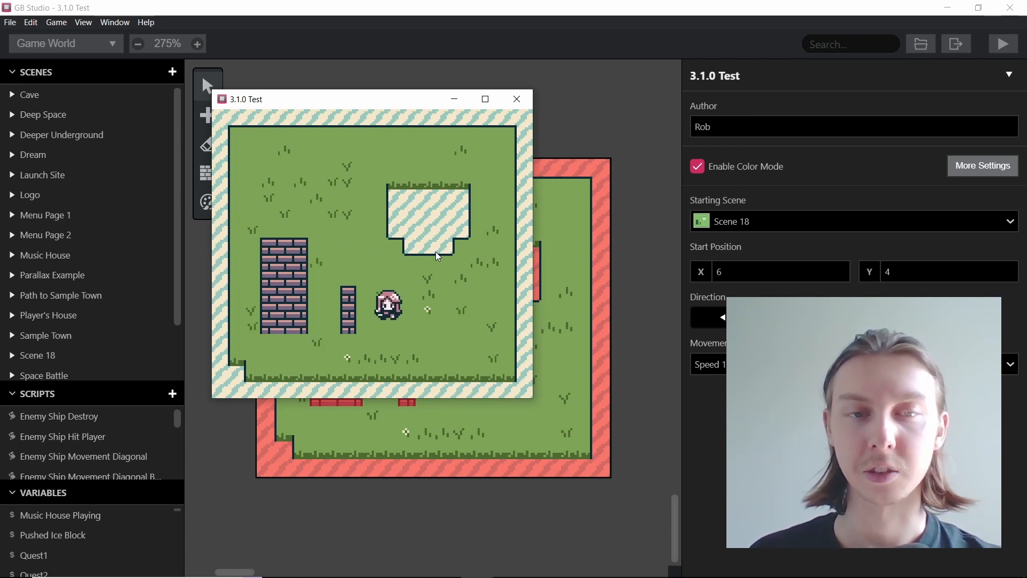
key("Right")
key("Up")
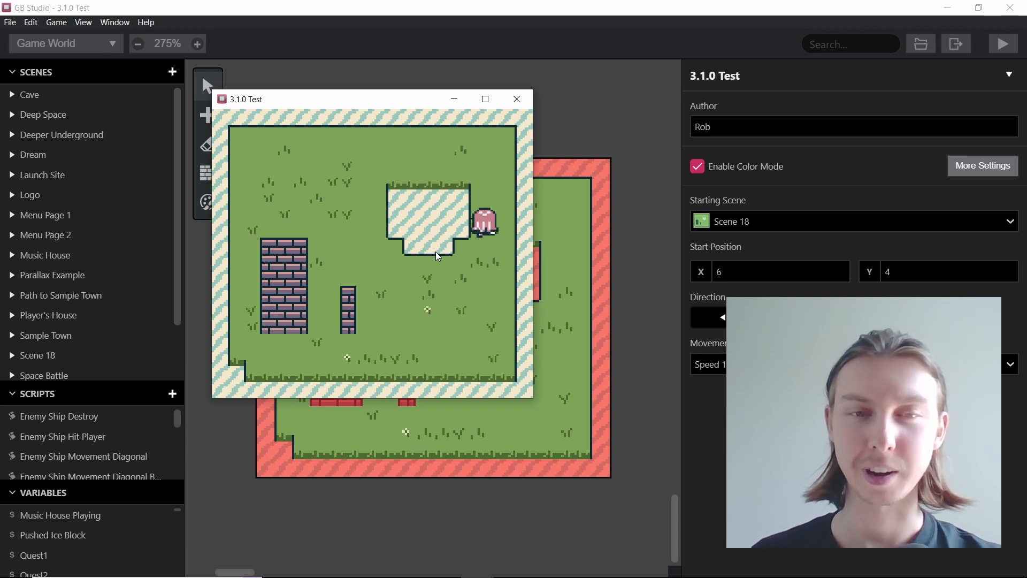
key("Left")
key("Left")
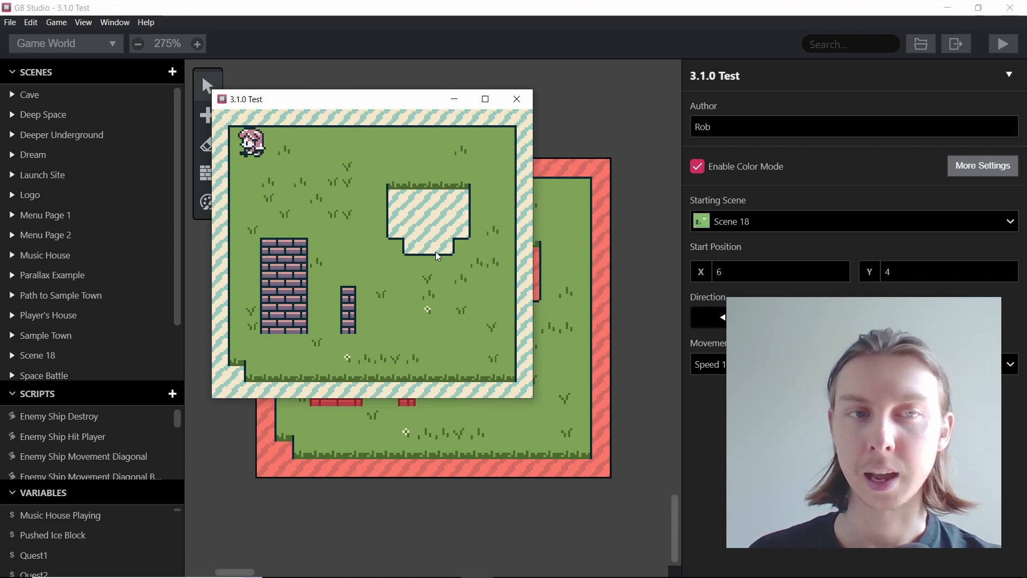
key("Down")
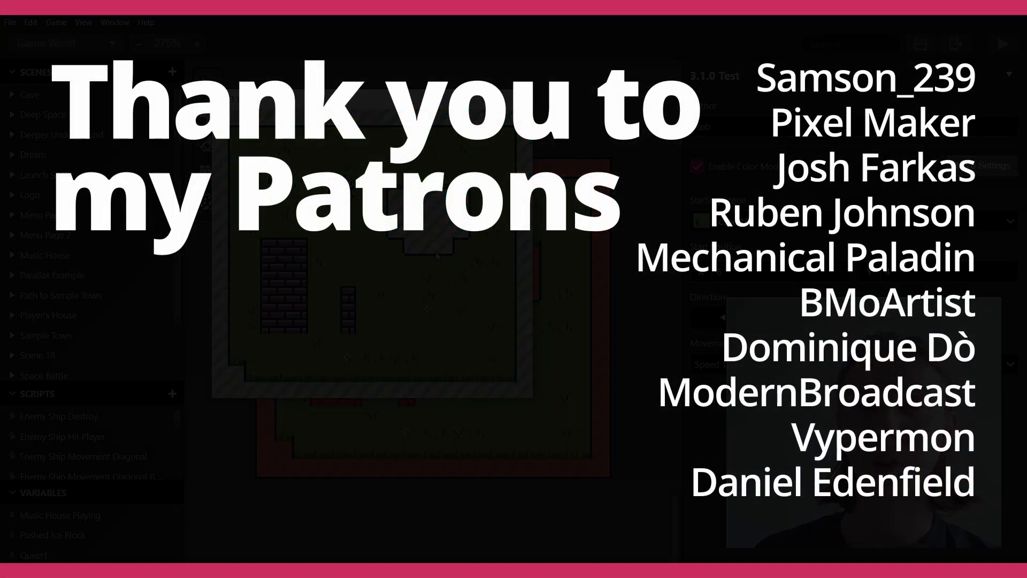